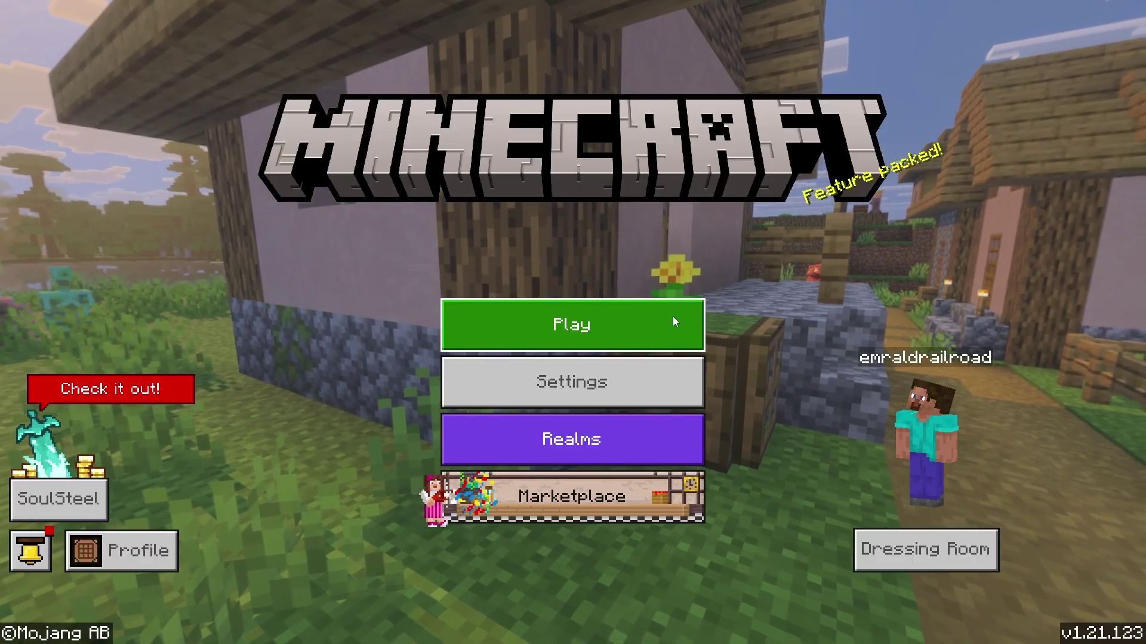
- Check Minecraft's Worlds list on the Play screen shows no worlds, then close the game
{"action": "left_click", "coordinate": [674, 323]}
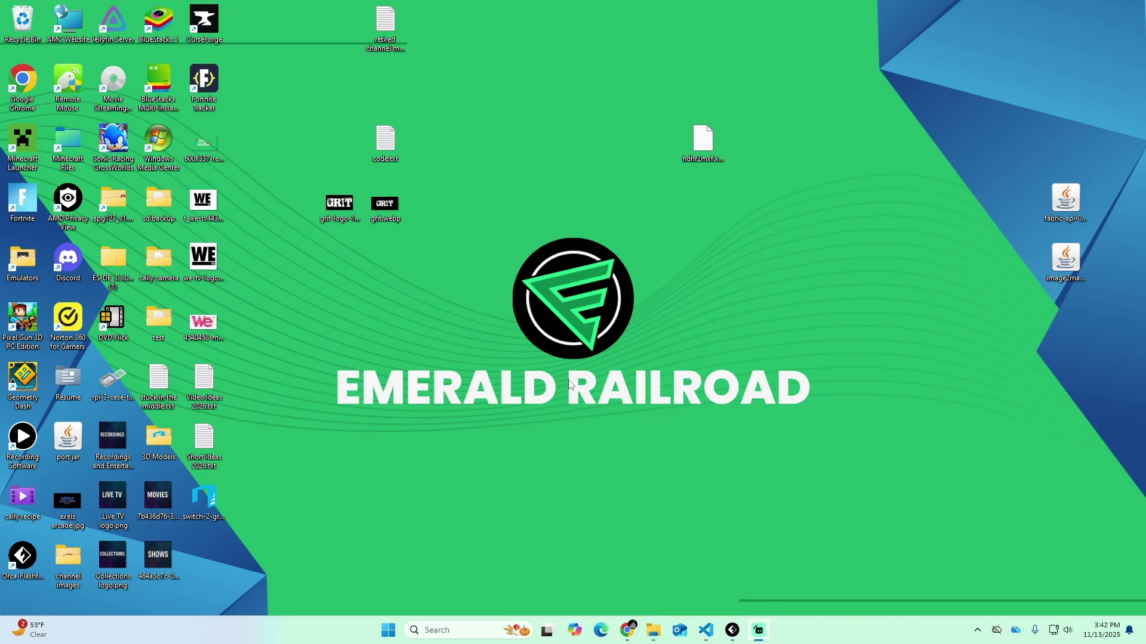
- Launch Run from Windows search and open 'appdata' to show Local, LocalLow and Roaming
{"action": "left_click", "coordinate": [472, 627]}
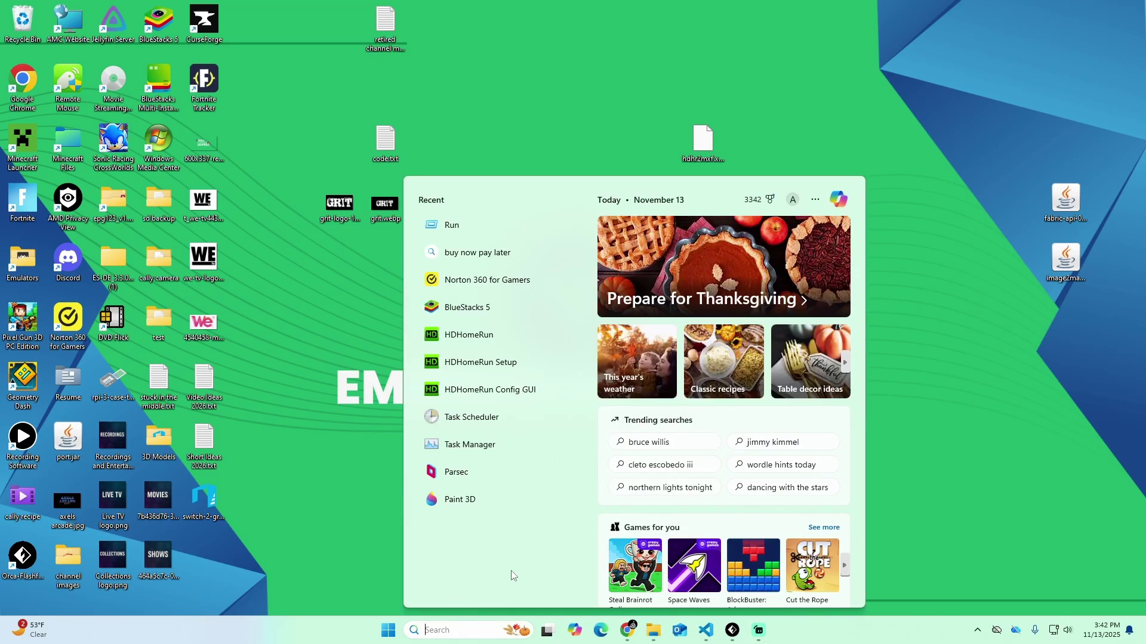
{"action": "type", "text": "run"}
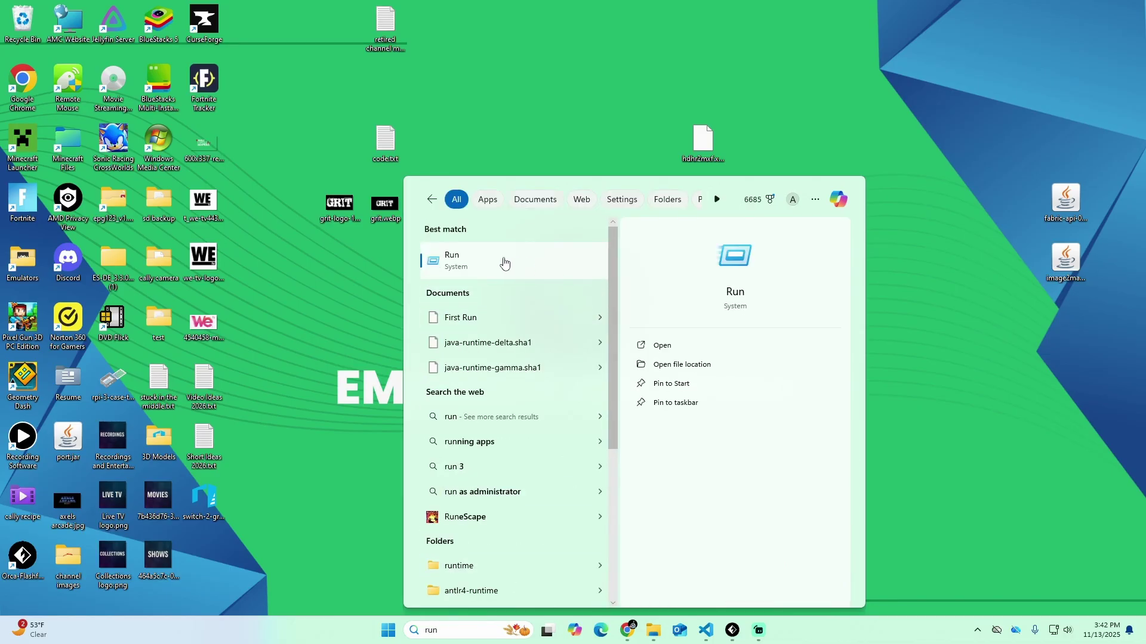
{"action": "left_click", "coordinate": [503, 260]}
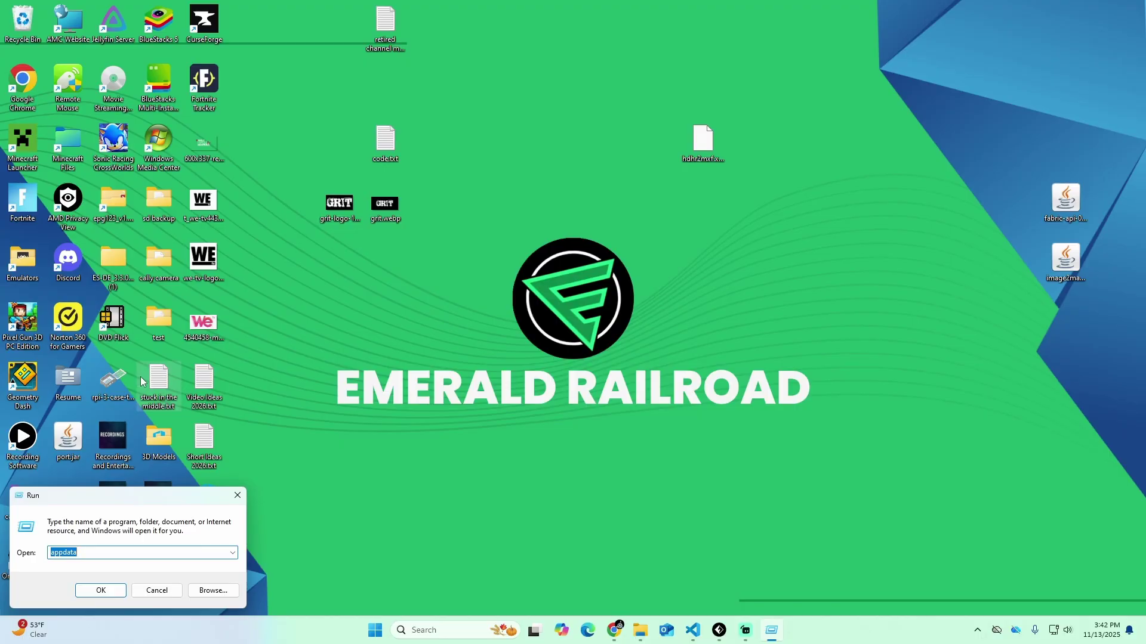
{"action": "left_click", "coordinate": [90, 550]}
{"action": "double_click", "coordinate": [93, 550]}
{"action": "left_click", "coordinate": [96, 551]}
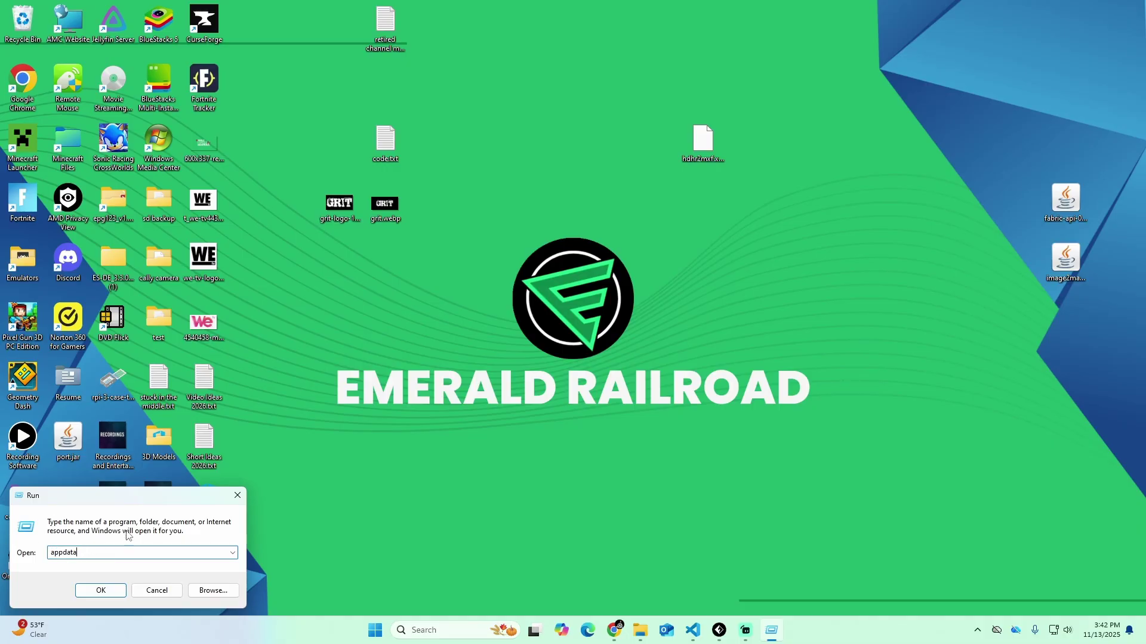
{"action": "left_click", "coordinate": [100, 590]}
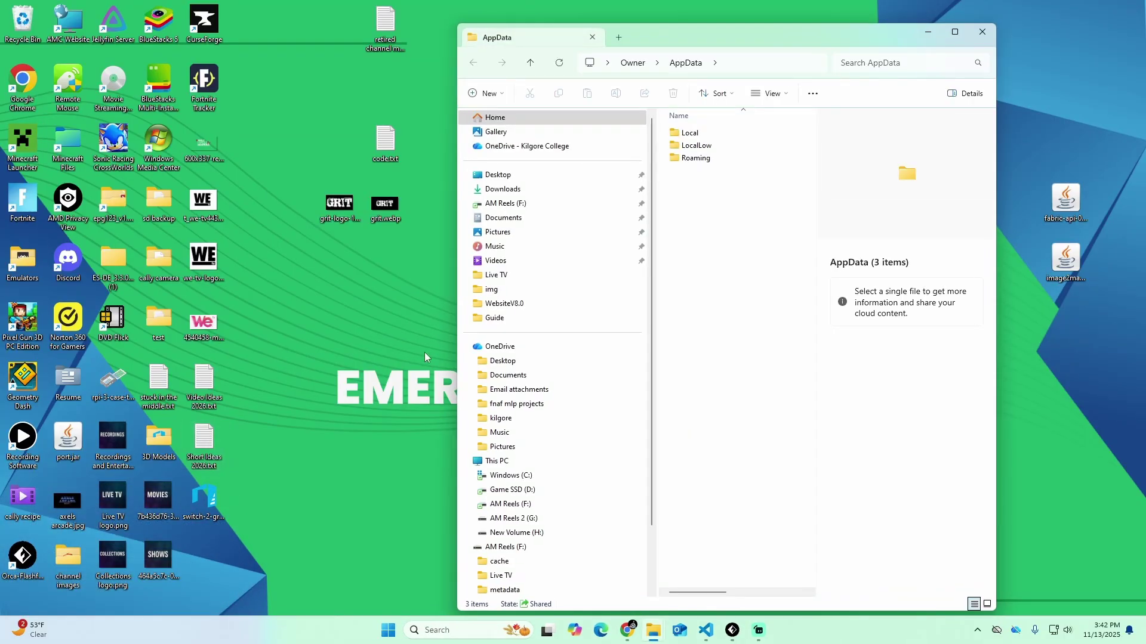
- Maximise Explorer and go into Local > Packages, locating Microsoft.MinecraftUWP
{"action": "left_click", "coordinate": [692, 133]}
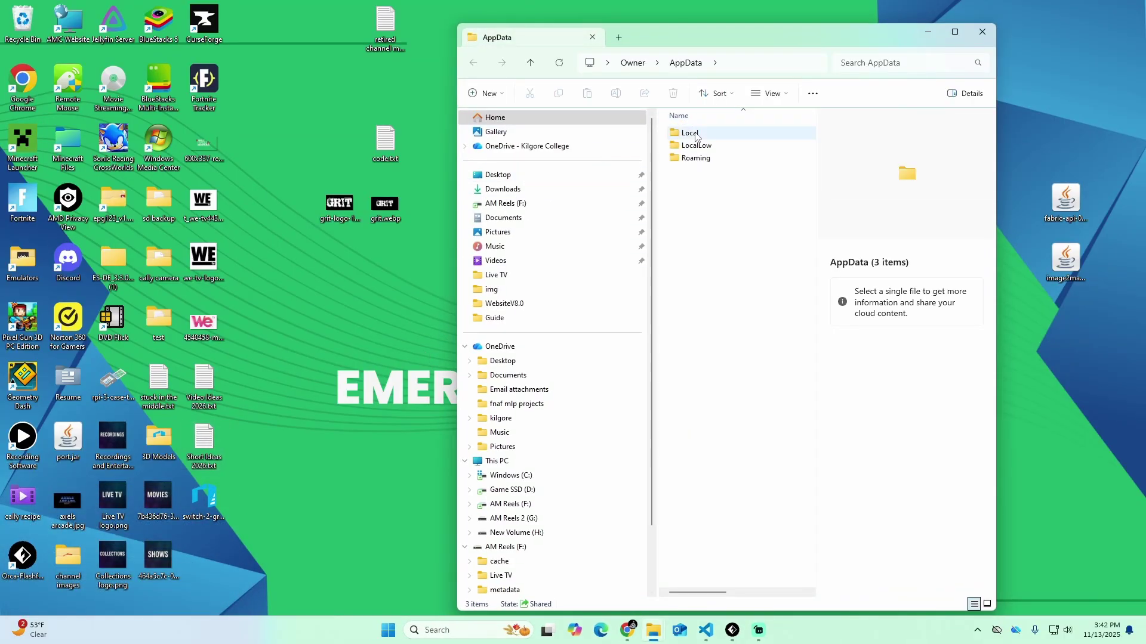
{"action": "double_click", "coordinate": [707, 43]}
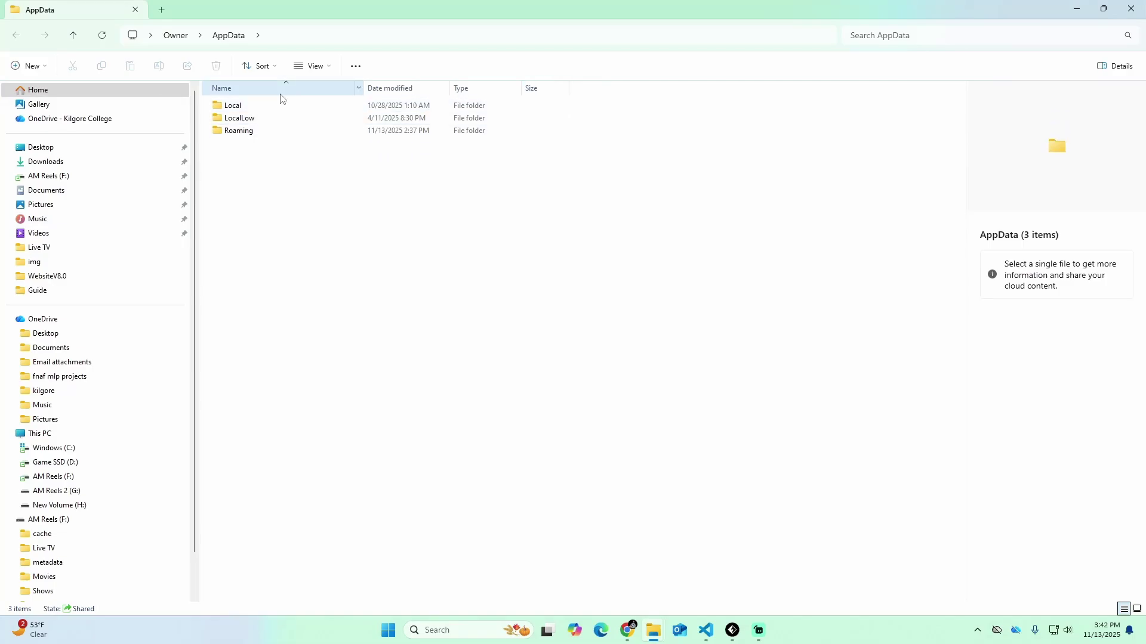
{"action": "double_click", "coordinate": [276, 109]}
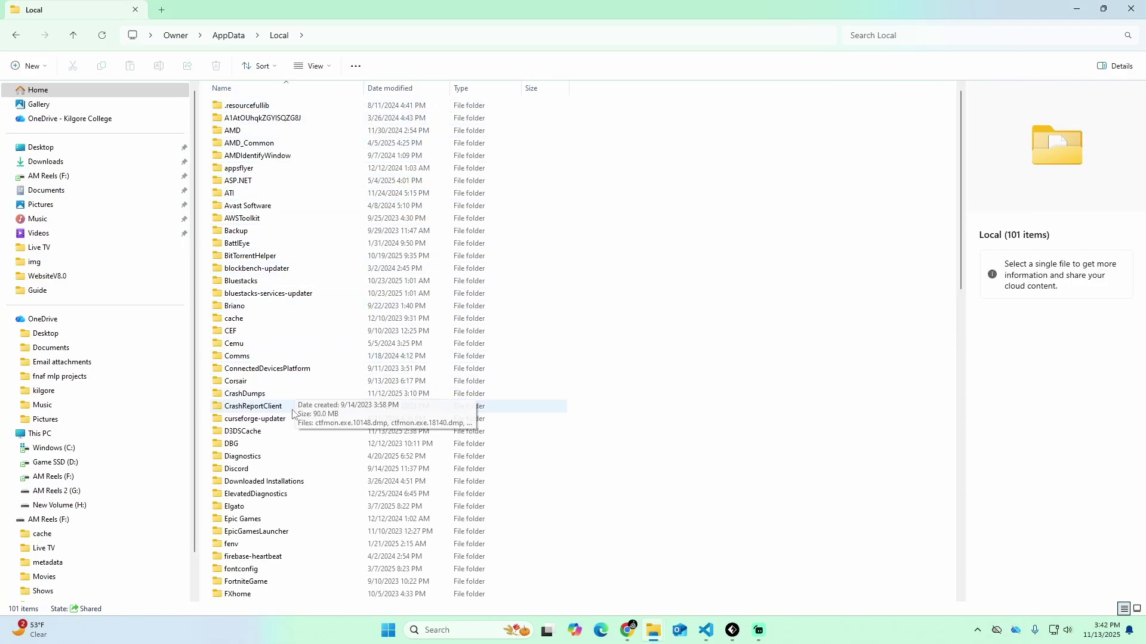
{"action": "scroll", "coordinate": [292, 409], "scroll_direction": "down", "scroll_amount": 2}
{"action": "scroll", "coordinate": [293, 416], "scroll_direction": "down", "scroll_amount": 7}
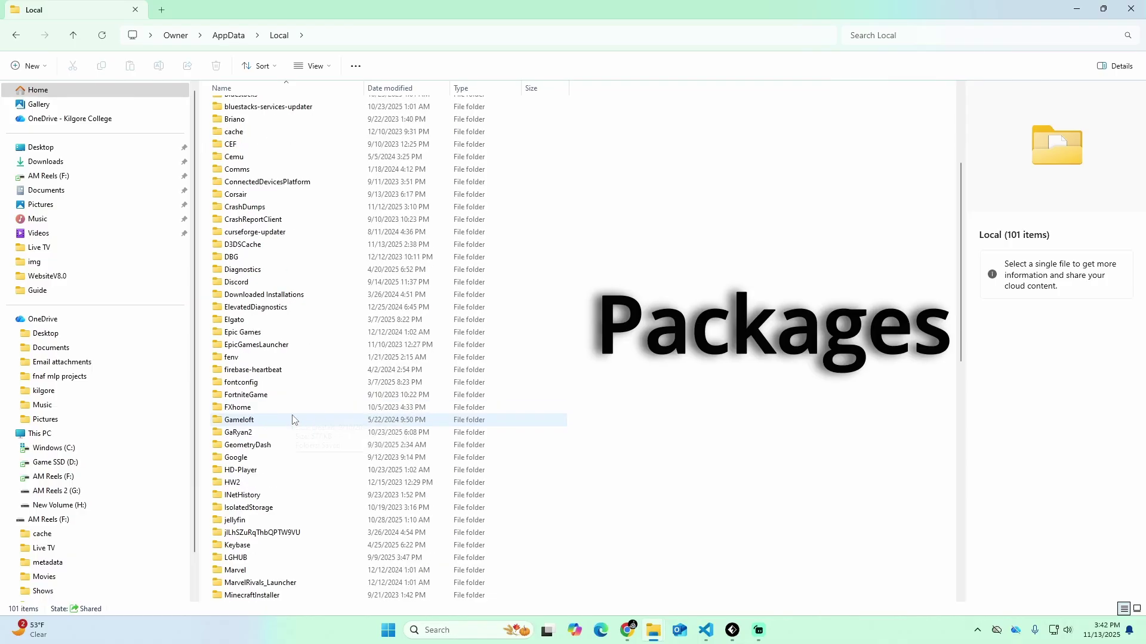
{"action": "scroll", "coordinate": [292, 422], "scroll_direction": "down", "scroll_amount": 3}
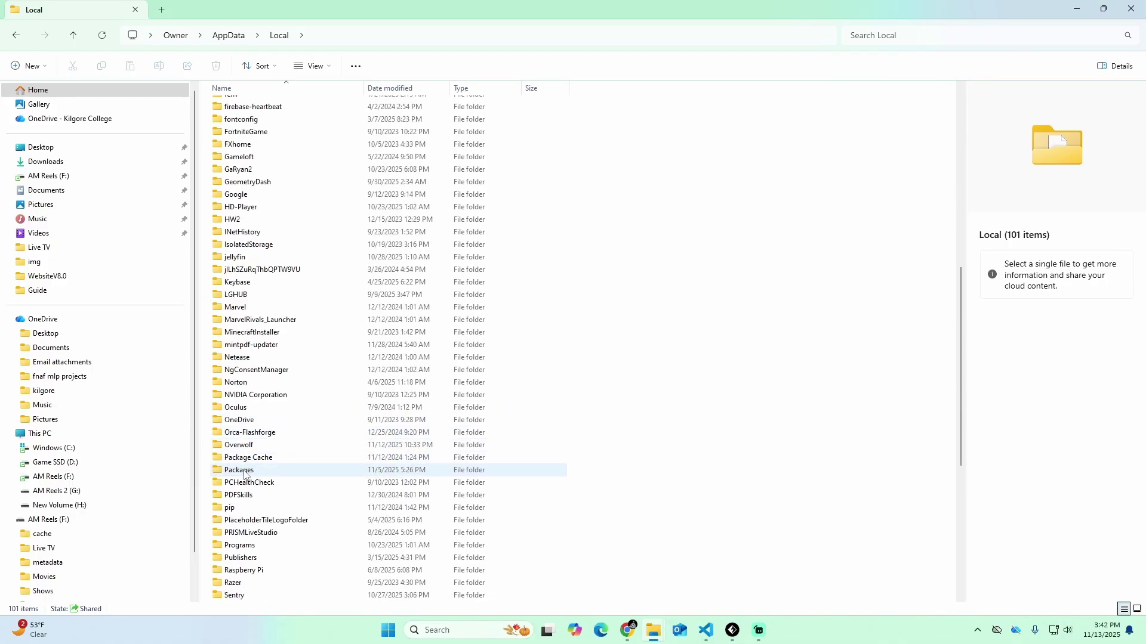
{"action": "double_click", "coordinate": [244, 472]}
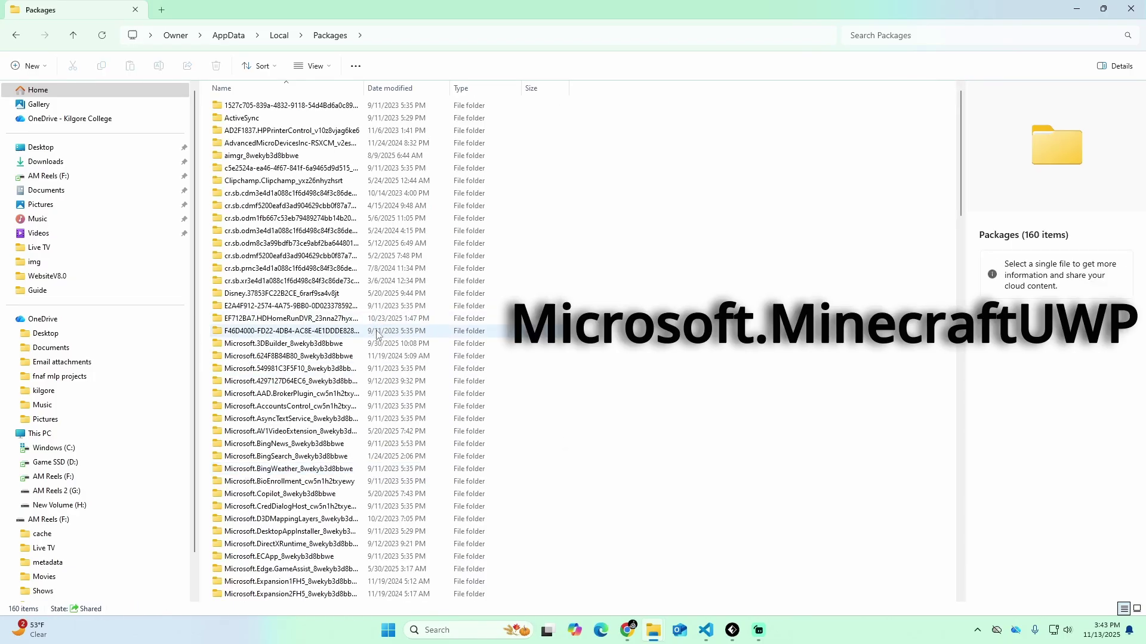
{"action": "scroll", "coordinate": [377, 335], "scroll_direction": "down", "scroll_amount": 12}
{"action": "scroll", "coordinate": [367, 394], "scroll_direction": "down", "scroll_amount": 9}
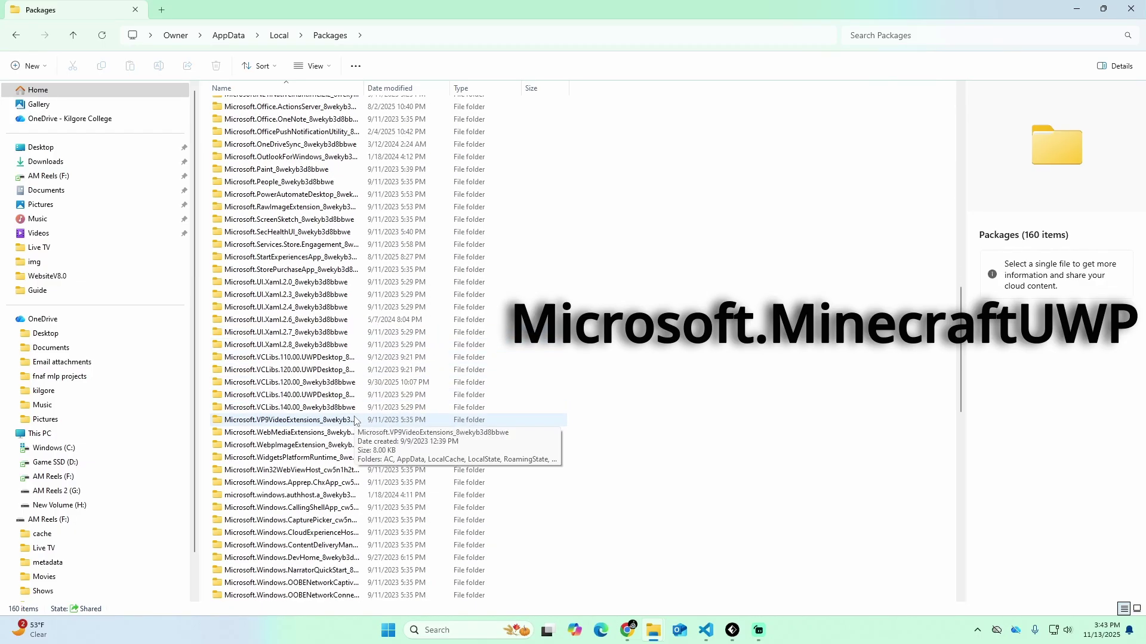
{"action": "scroll", "coordinate": [355, 420], "scroll_direction": "up", "scroll_amount": 5}
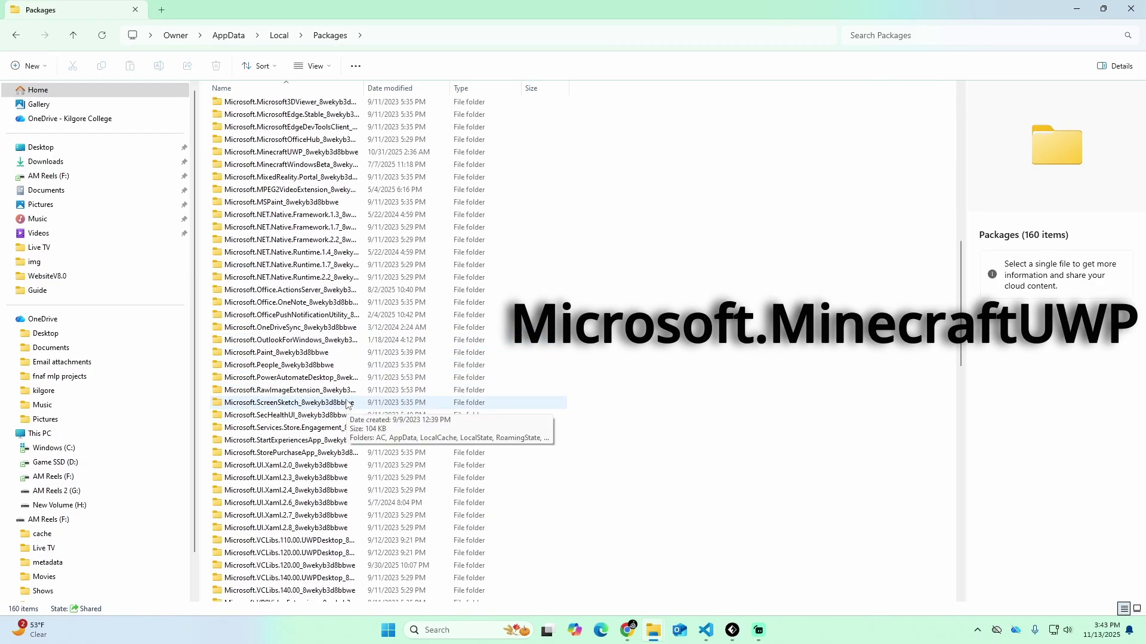
- Navigate Microsoft.MinecraftUWP > LocalState > games > com.mojang > minecraftWorlds
{"action": "double_click", "coordinate": [276, 153]}
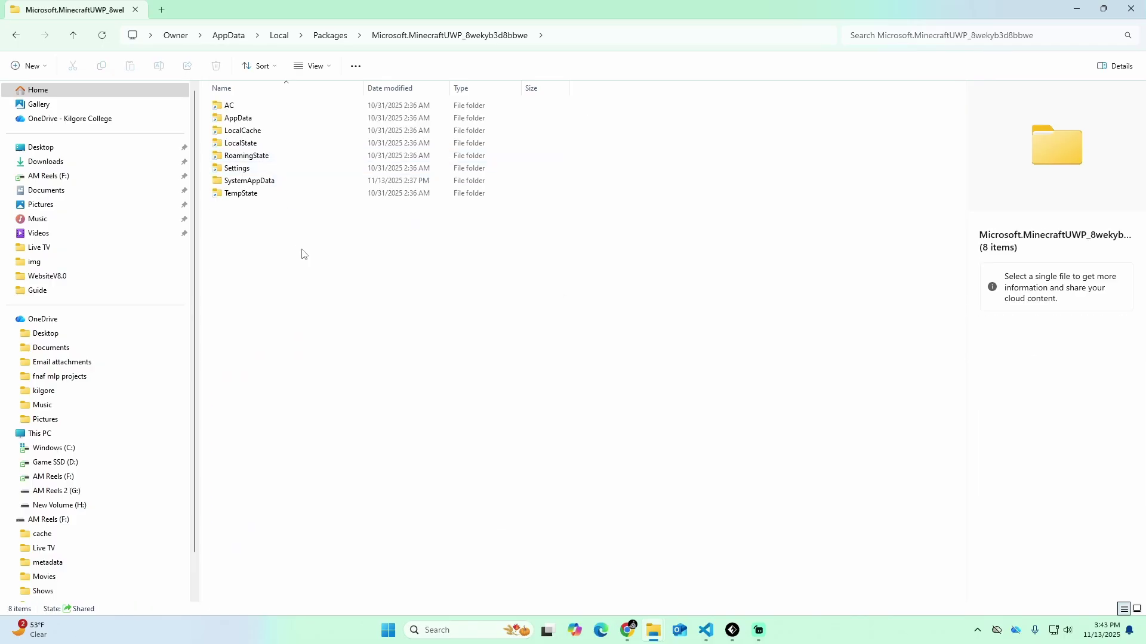
{"action": "double_click", "coordinate": [250, 146]}
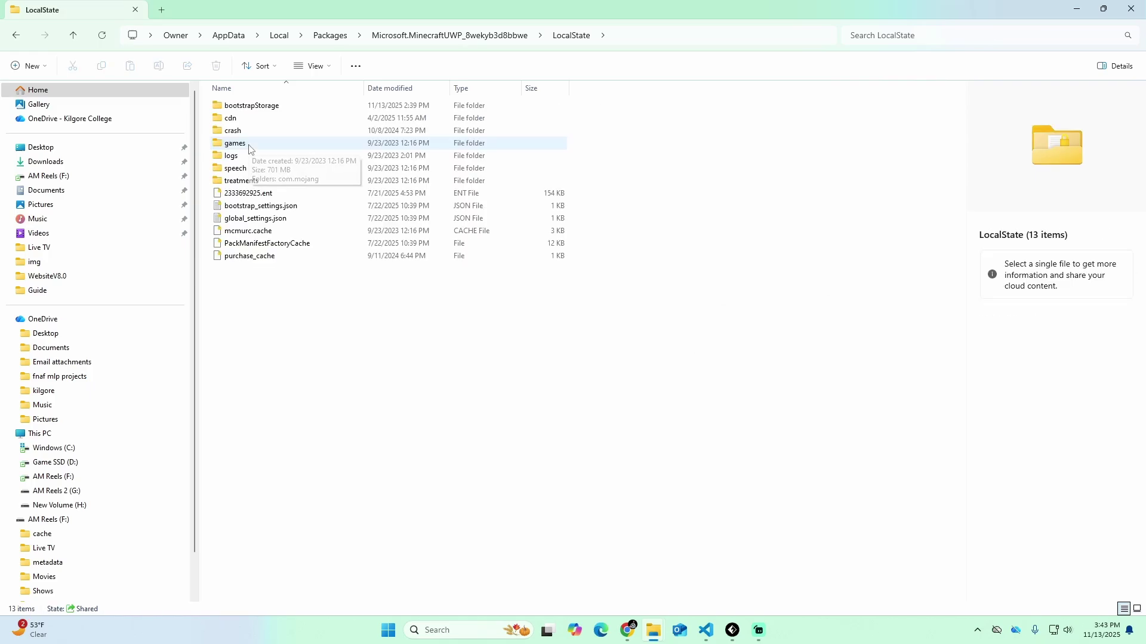
{"action": "double_click", "coordinate": [249, 146]}
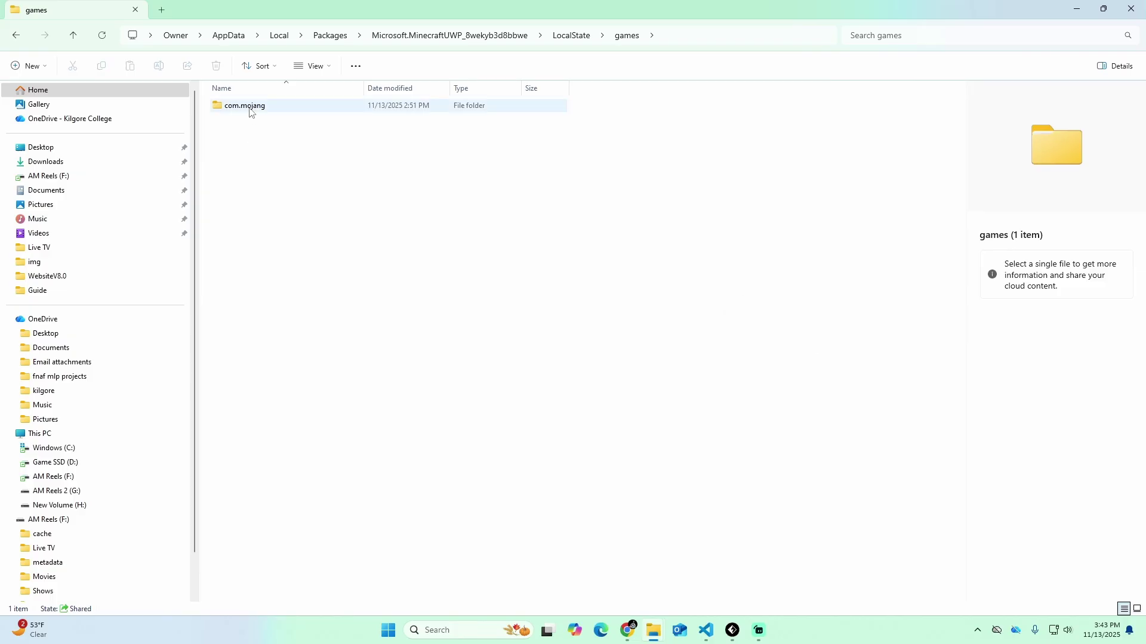
{"action": "double_click", "coordinate": [250, 113]}
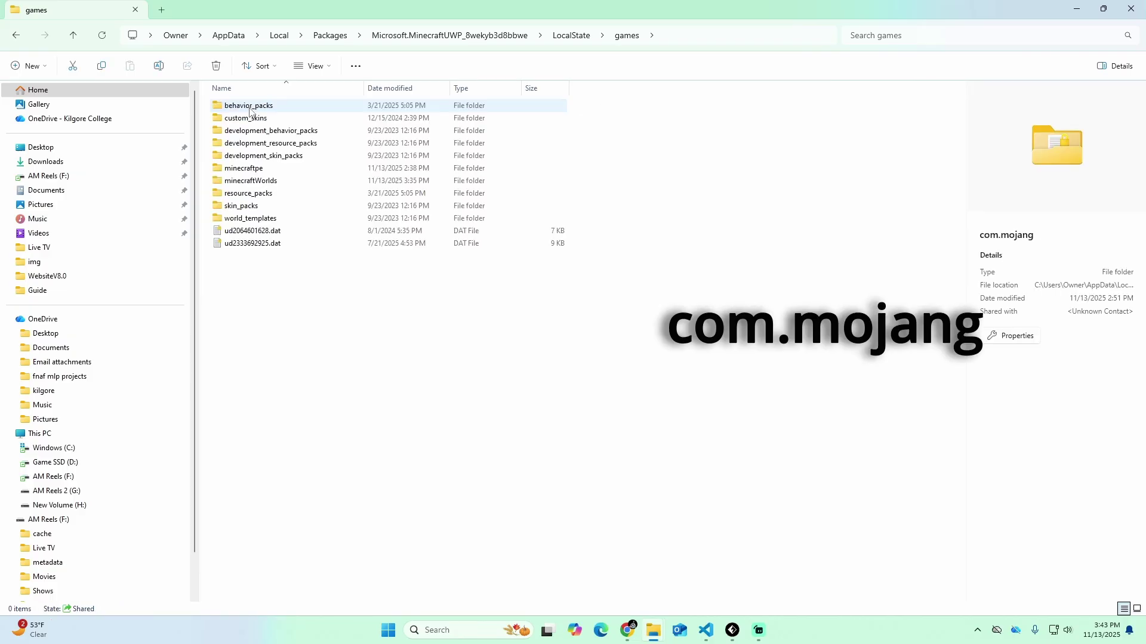
{"action": "double_click", "coordinate": [269, 184]}
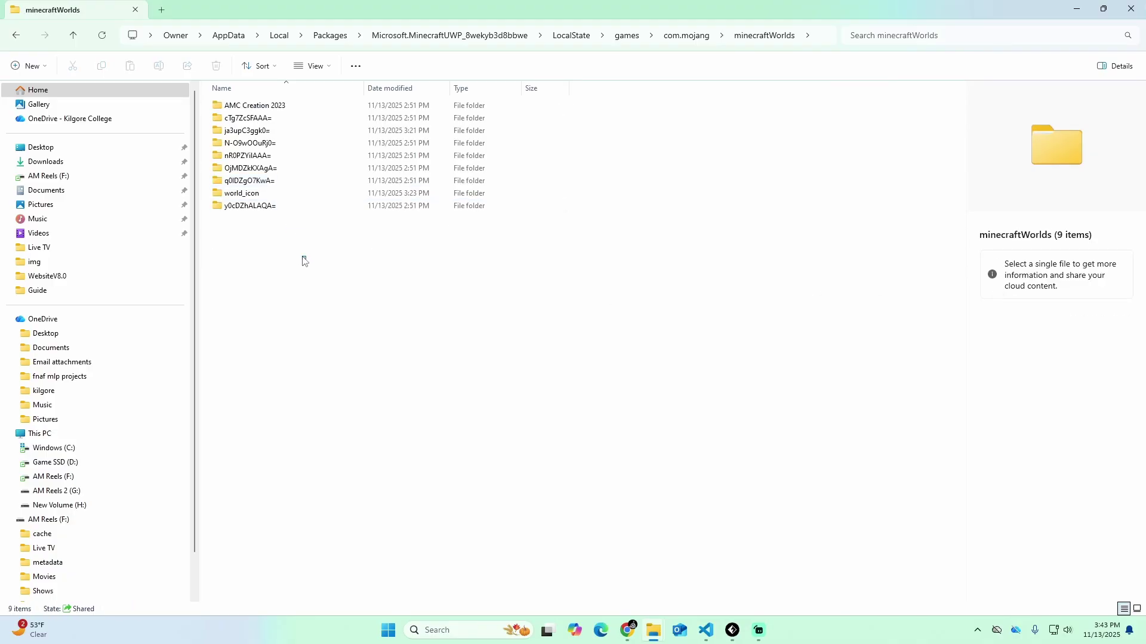
- Snap the old minecraftWorlds window to the right half of the screen
{"action": "left_click_drag", "start_coordinate": [303, 259], "coordinate": [360, 247]}
{"action": "left_click_drag", "start_coordinate": [341, 11], "coordinate": [1122, 190]}
{"action": "left_click", "coordinate": [731, 47]}
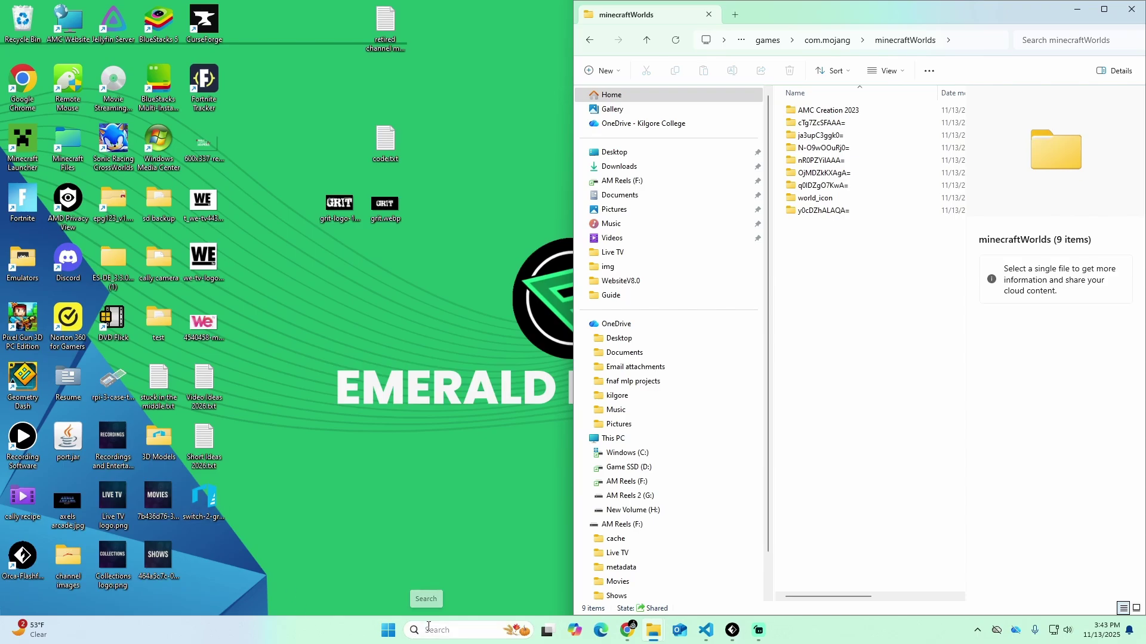
- Open a second AppData window via Run and move it to the left half
{"action": "left_click", "coordinate": [428, 630]}
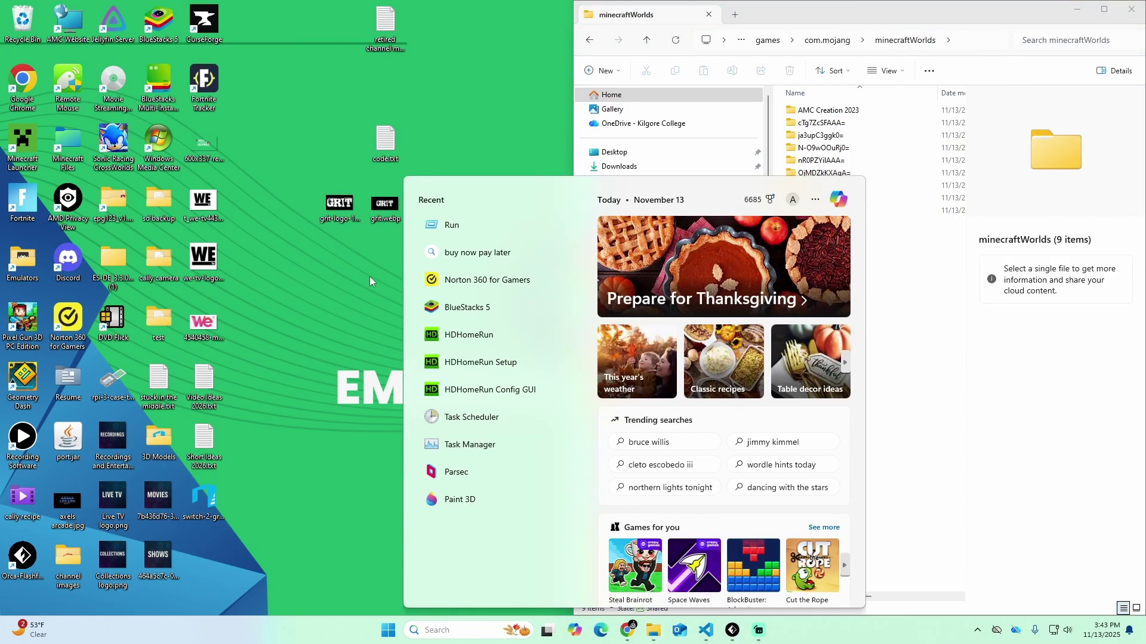
{"action": "type", "text": "run"}
{"action": "left_click", "coordinate": [471, 255]}
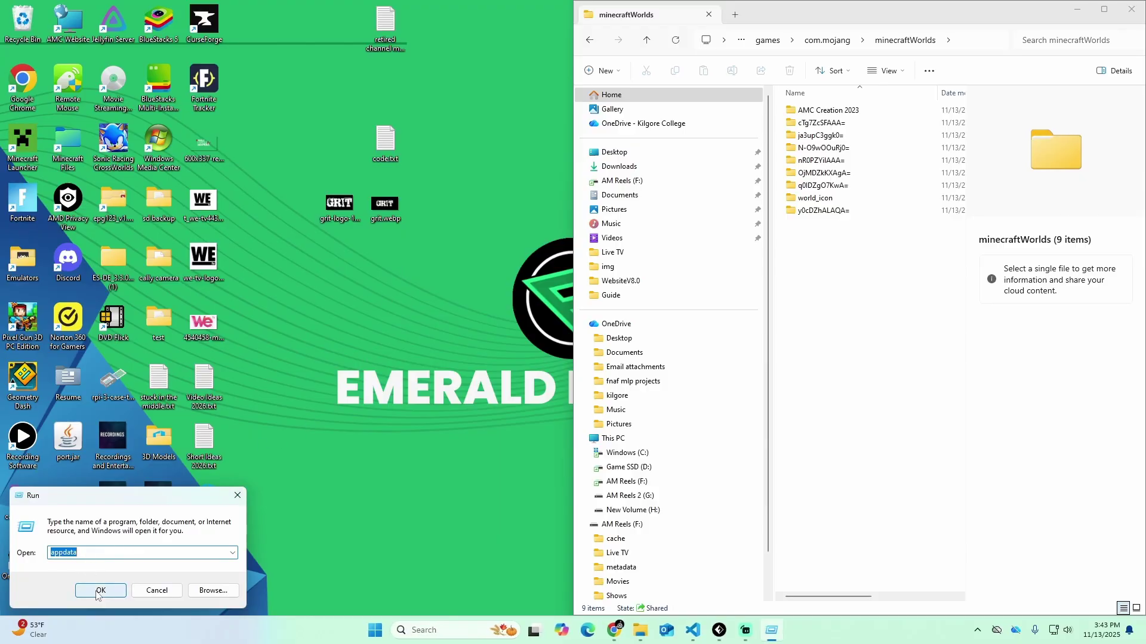
{"action": "left_click", "coordinate": [100, 590]}
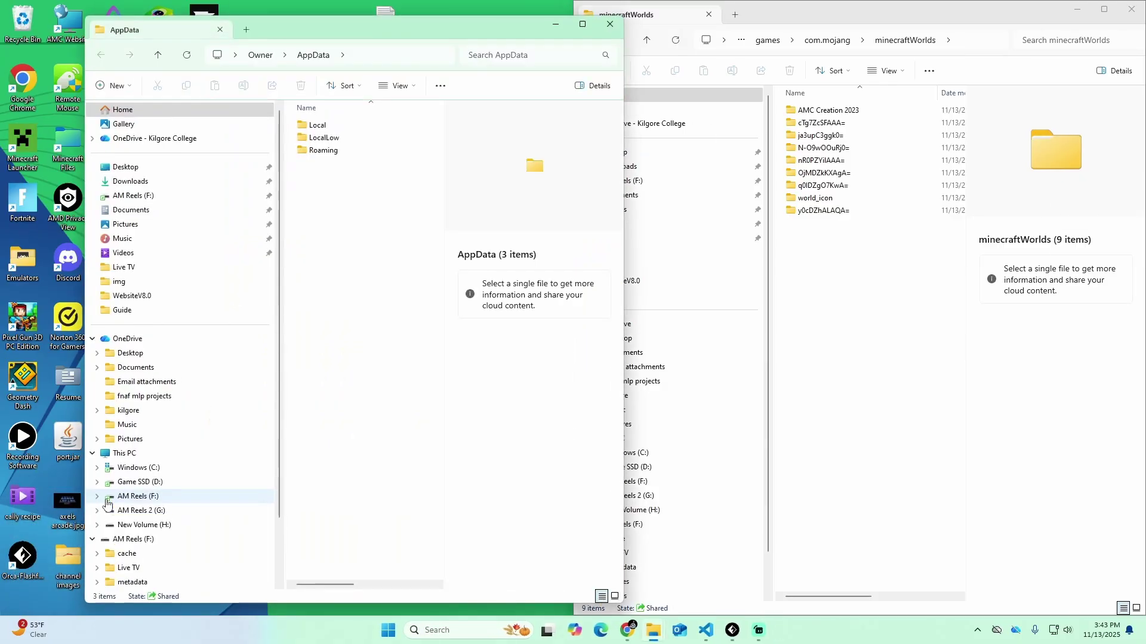
{"action": "left_click_drag", "start_coordinate": [299, 32], "coordinate": [199, 27]}
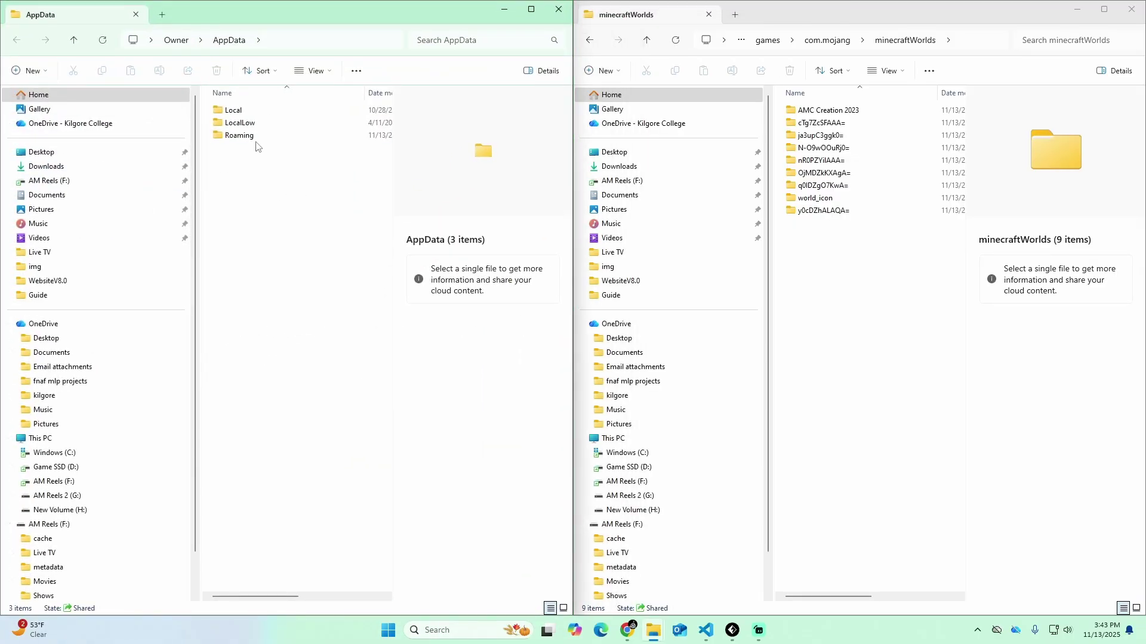
- In the left window, go to Roaming > Minecraft Bedrock > Users > numbered user > games > com.mojang
{"action": "double_click", "coordinate": [250, 139]}
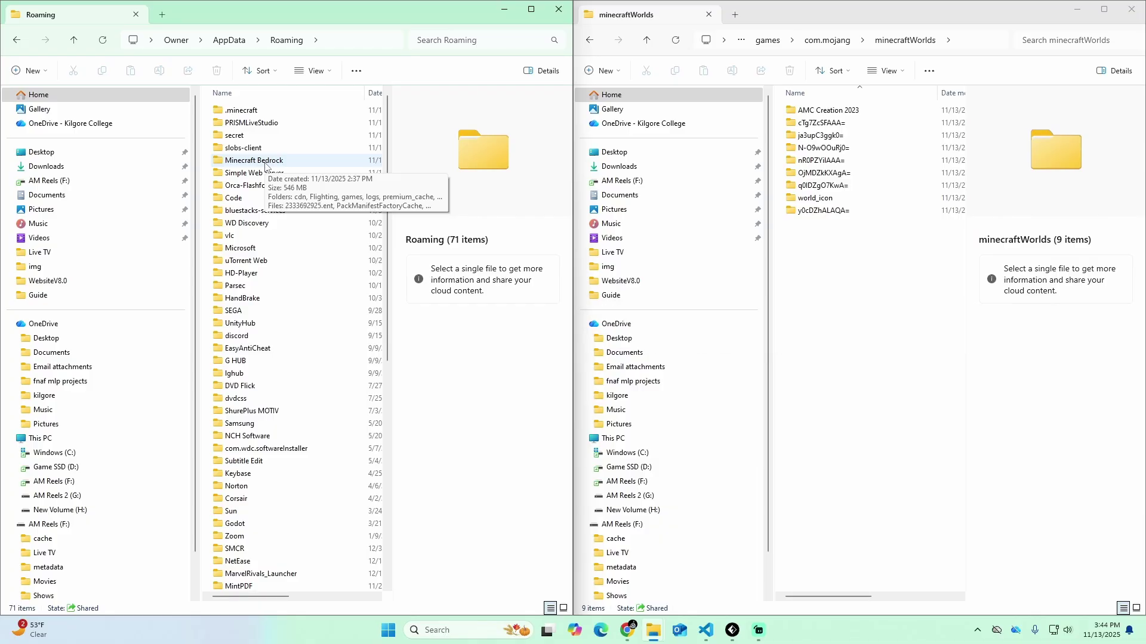
{"action": "double_click", "coordinate": [265, 161]}
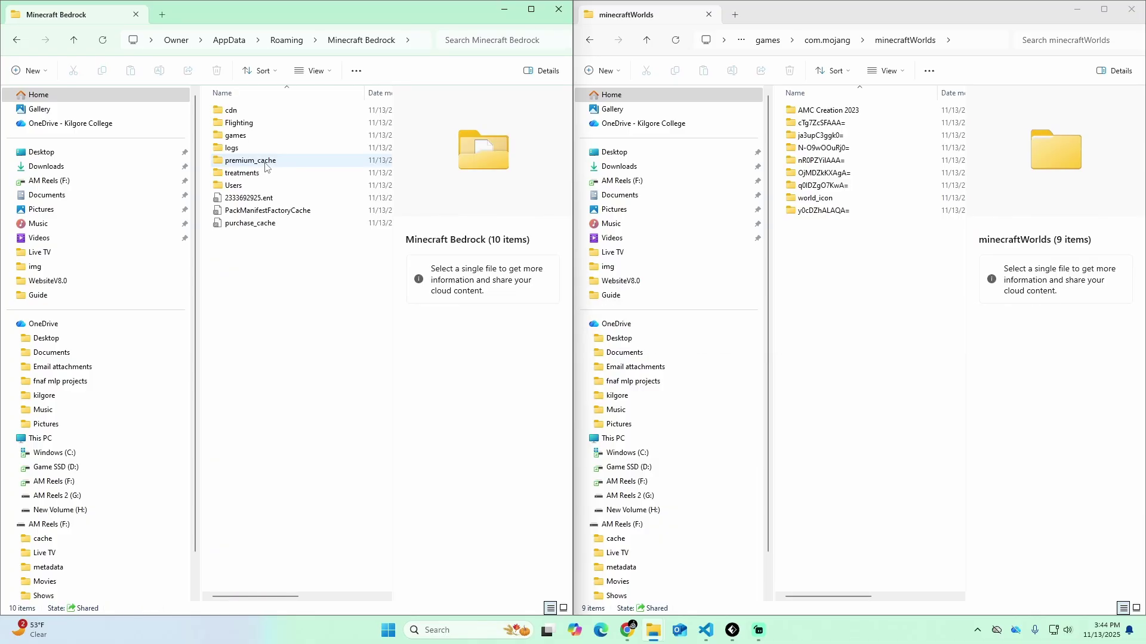
{"action": "double_click", "coordinate": [256, 187]}
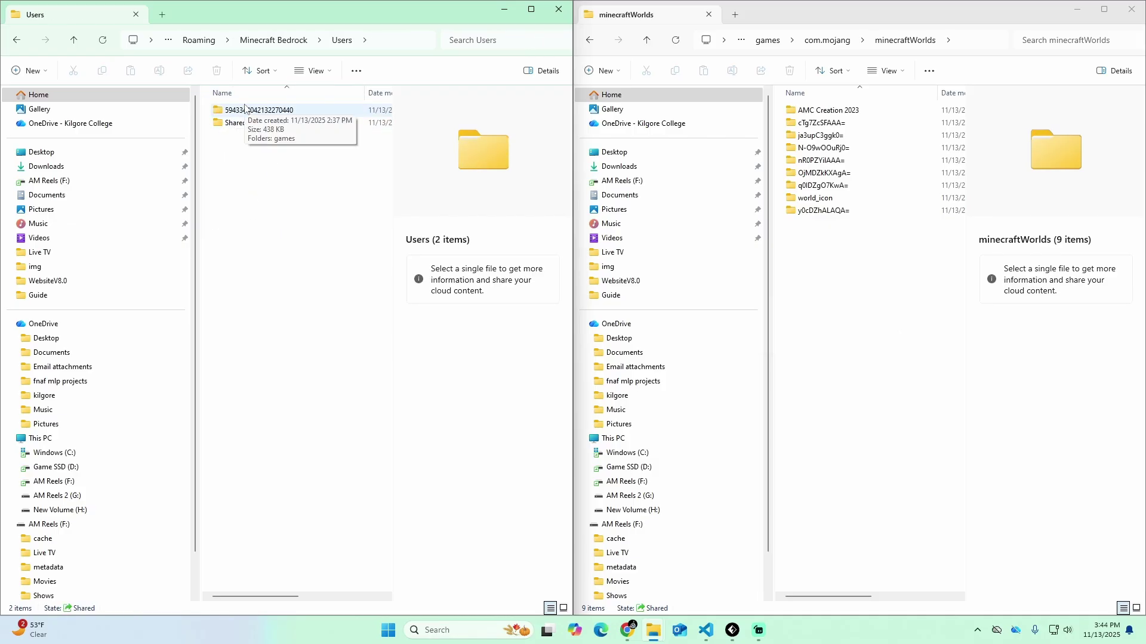
{"action": "double_click", "coordinate": [241, 114]}
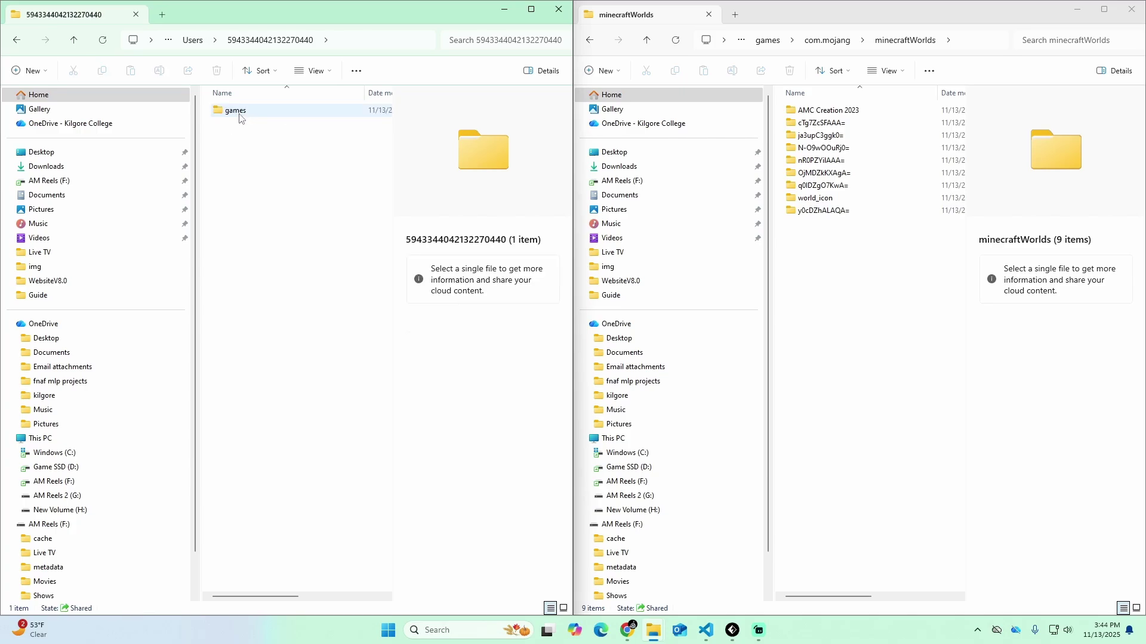
{"action": "double_click", "coordinate": [239, 115]}
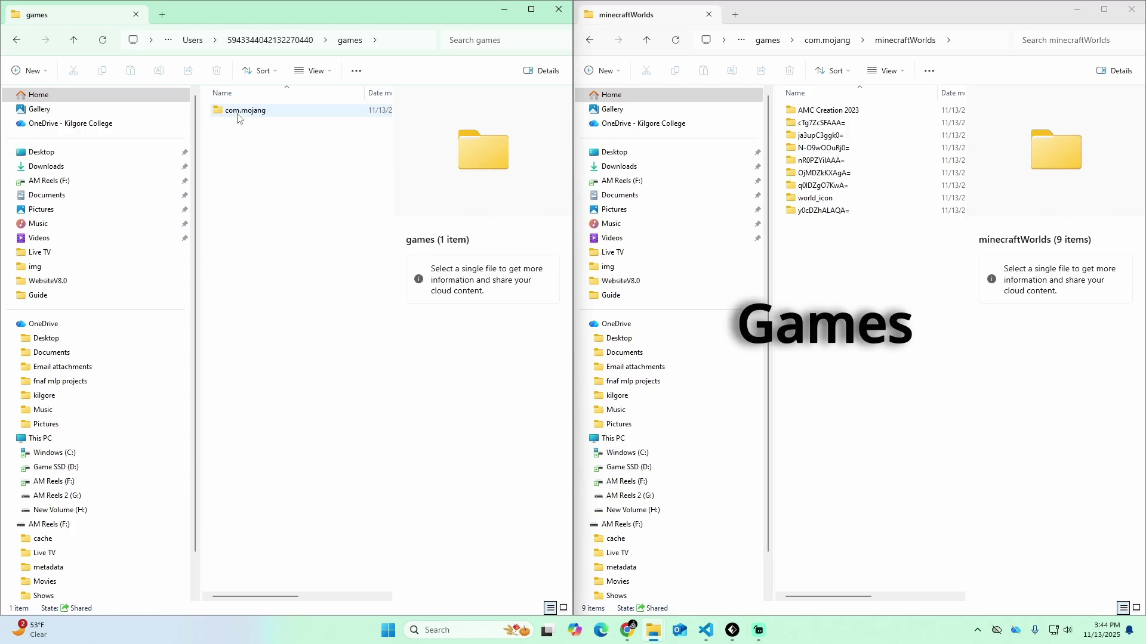
{"action": "double_click", "coordinate": [238, 115]}
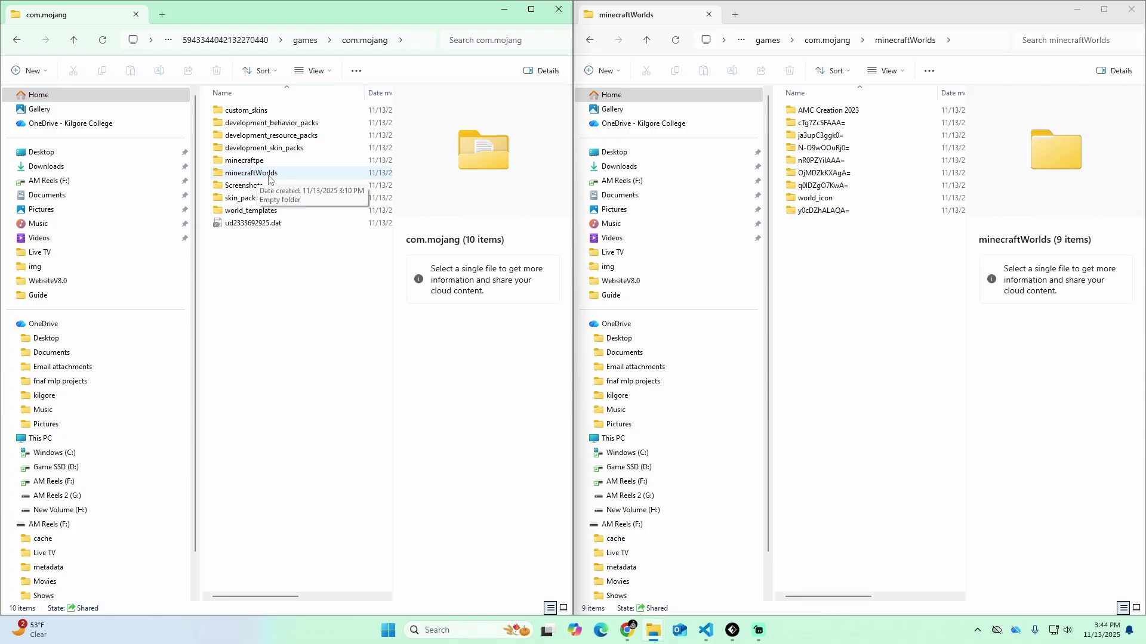
- Open the empty Roaming minecraftWorlds folder and select world folders in the old window
{"action": "double_click", "coordinate": [269, 175]}
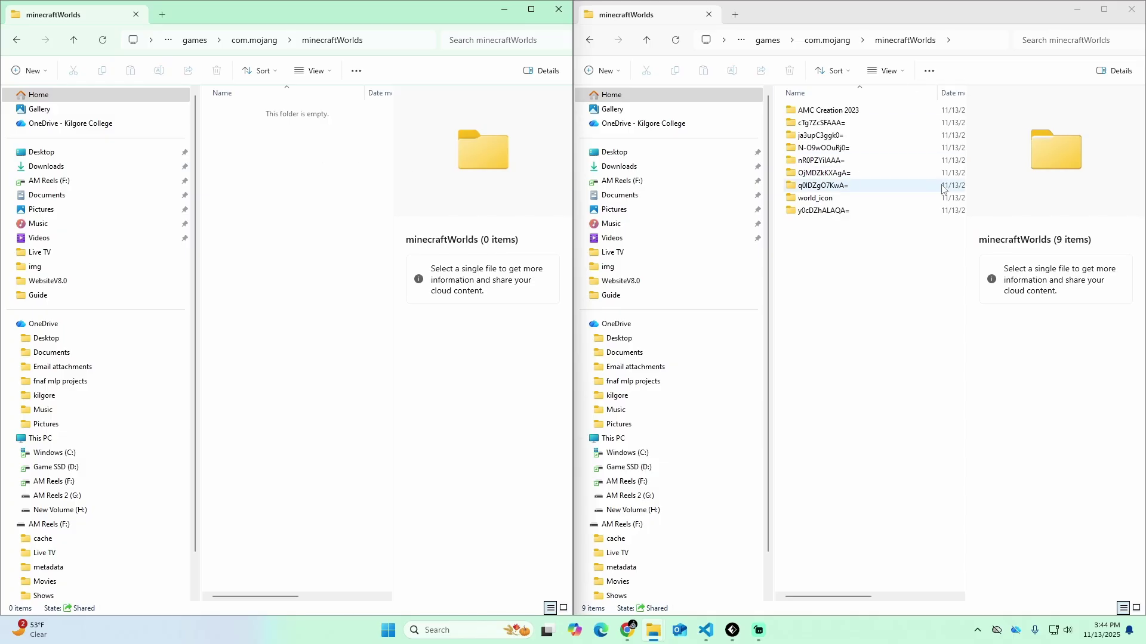
{"action": "left_click_drag", "start_coordinate": [862, 263], "coordinate": [833, 112]}
- Select all nine old world folders and compress them into the ZIP q0IDZgO7KwA=.zip
{"action": "right_click", "coordinate": [843, 245]}
{"action": "left_click", "coordinate": [826, 256]}
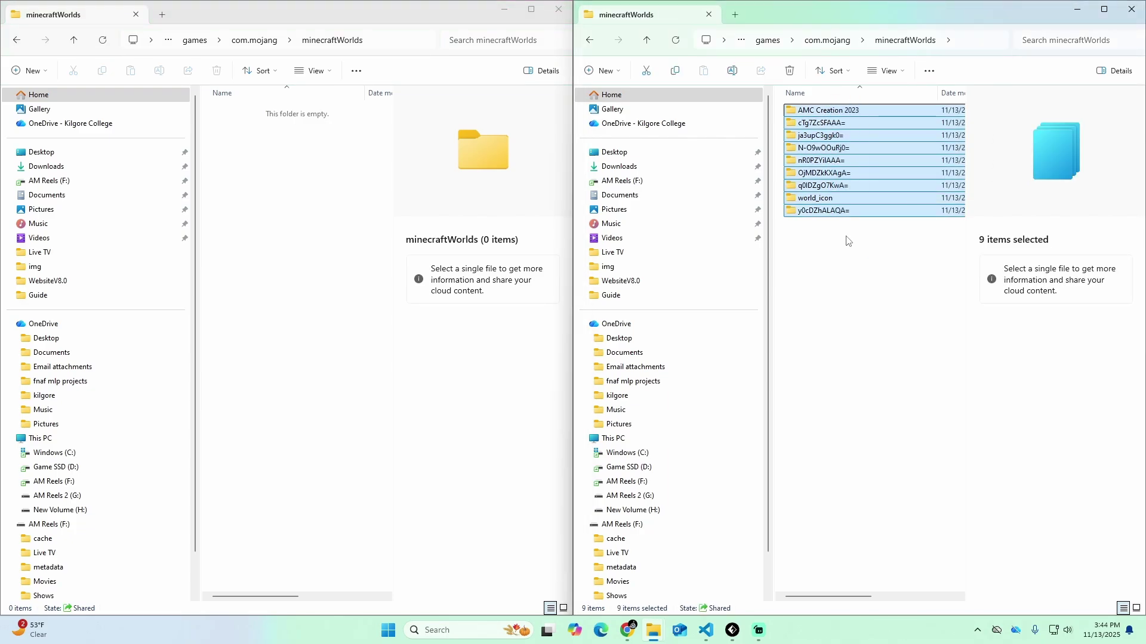
{"action": "right_click", "coordinate": [843, 185]}
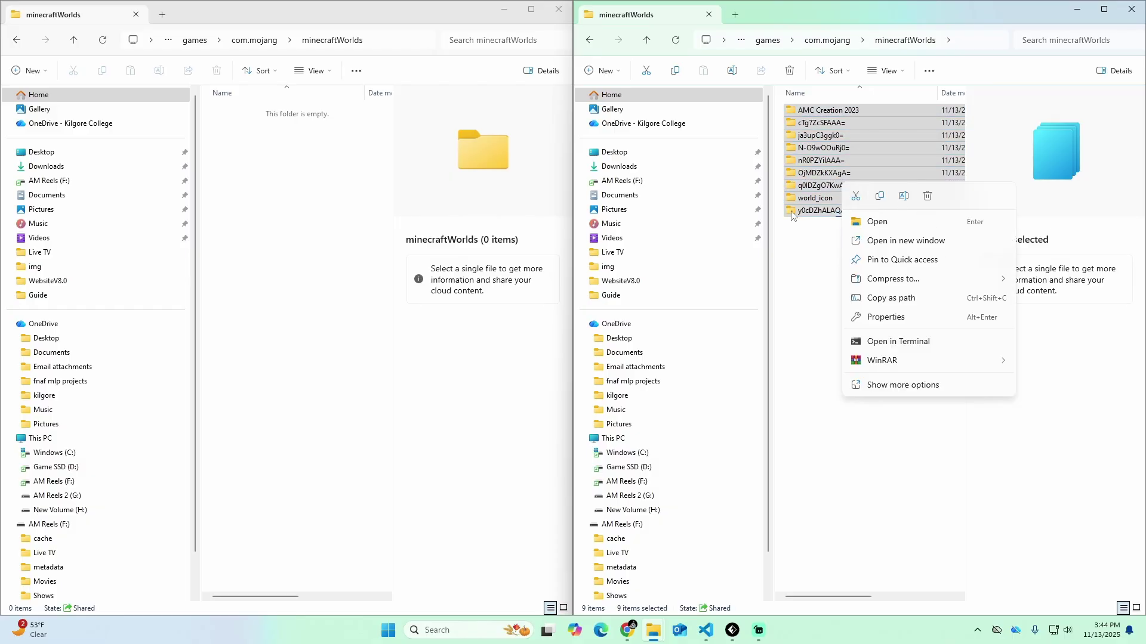
{"action": "mouse_move", "coordinate": [886, 285]}
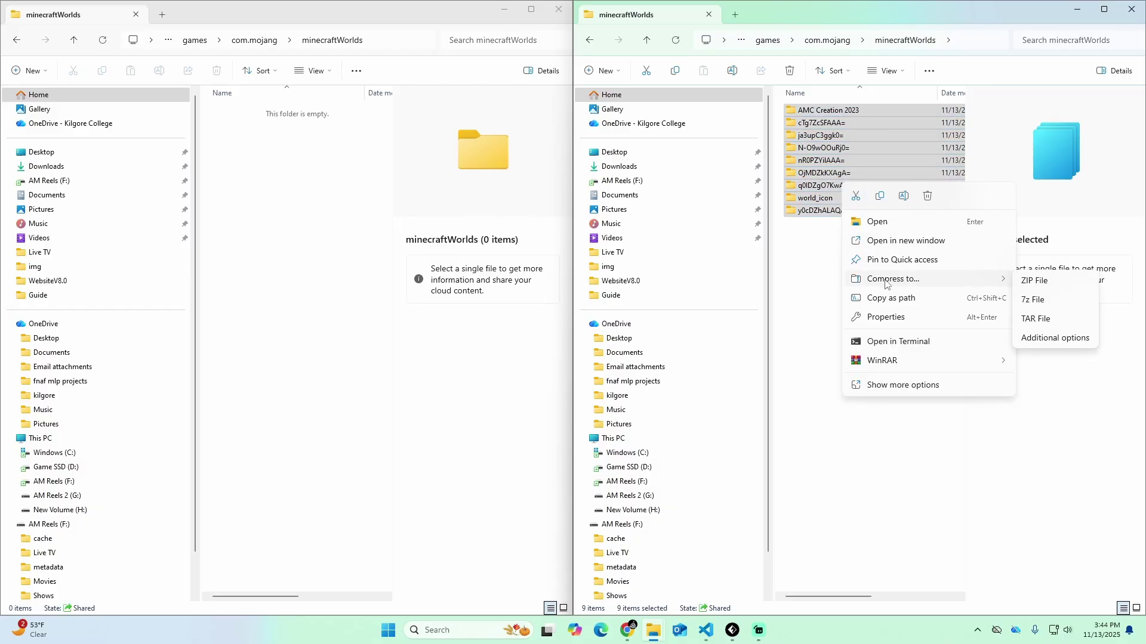
{"action": "left_click", "coordinate": [1059, 286]}
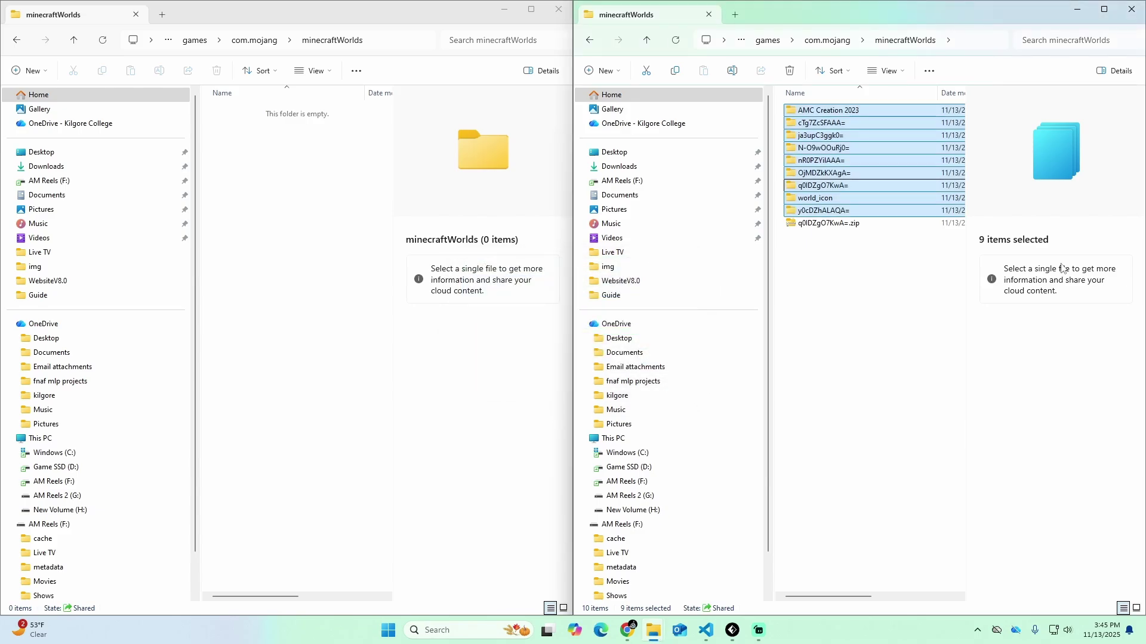
{"action": "left_click", "coordinate": [895, 294]}
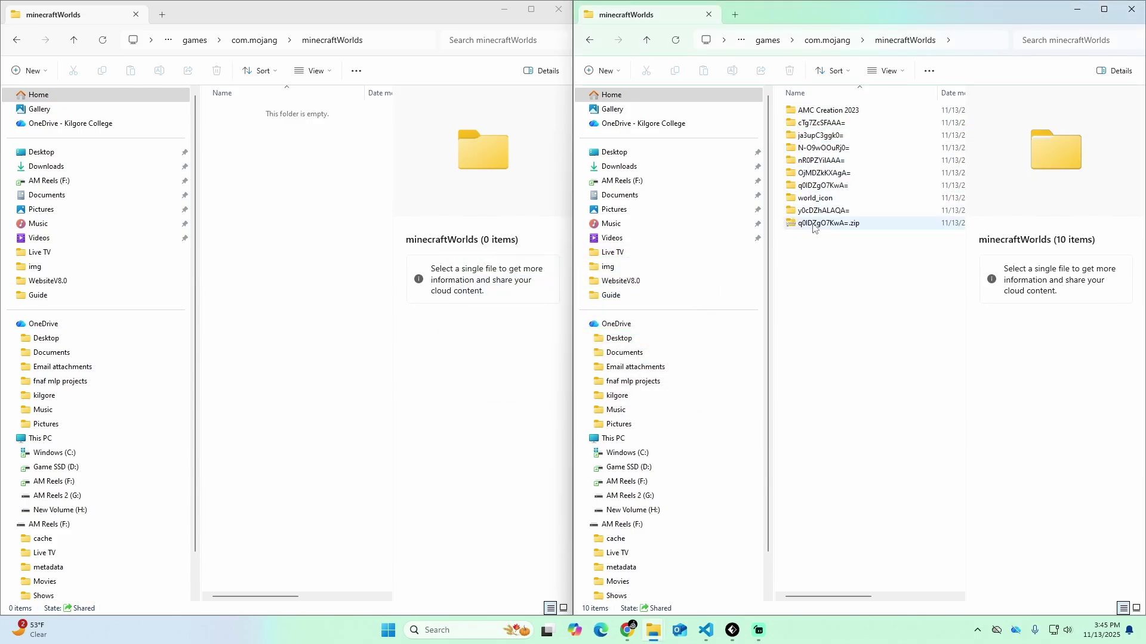
- Move q0IDZgO7KwA=.zip into the new minecraftWorlds folder without encryption and maximise that window
{"action": "left_click_drag", "start_coordinate": [814, 226], "coordinate": [322, 213]}
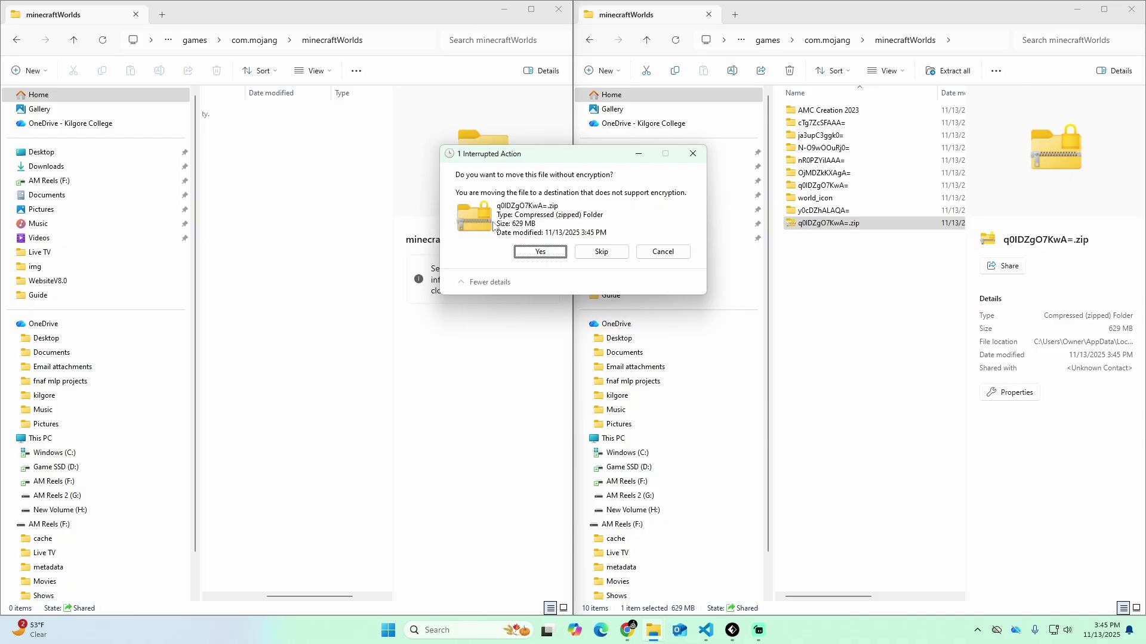
{"action": "left_click", "coordinate": [540, 252]}
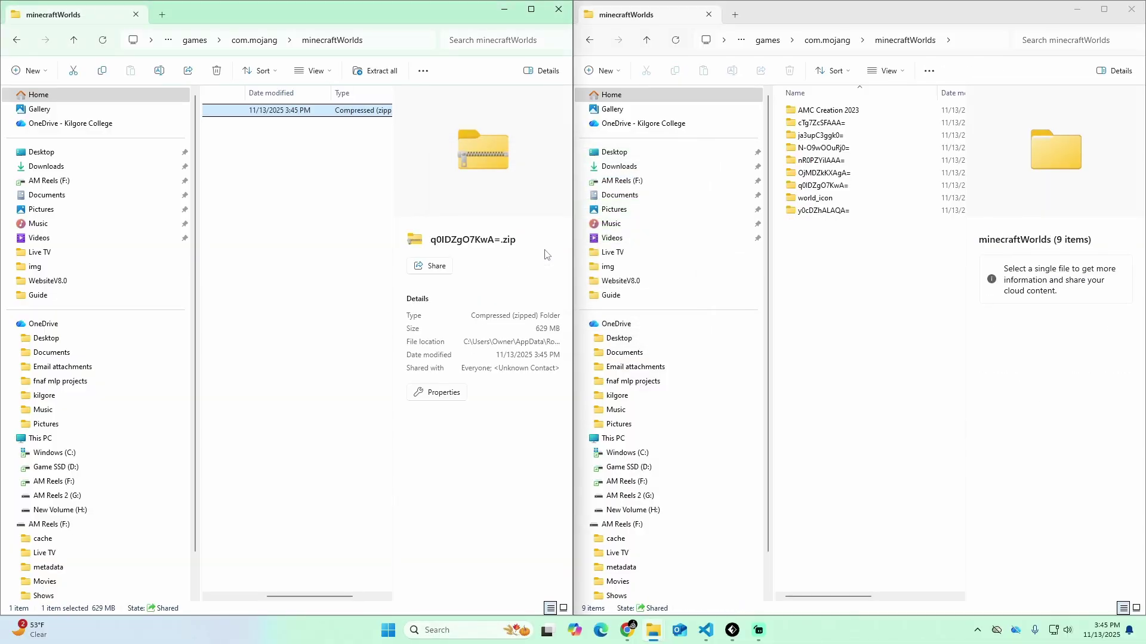
{"action": "left_click_drag", "start_coordinate": [327, 597], "coordinate": [274, 598]}
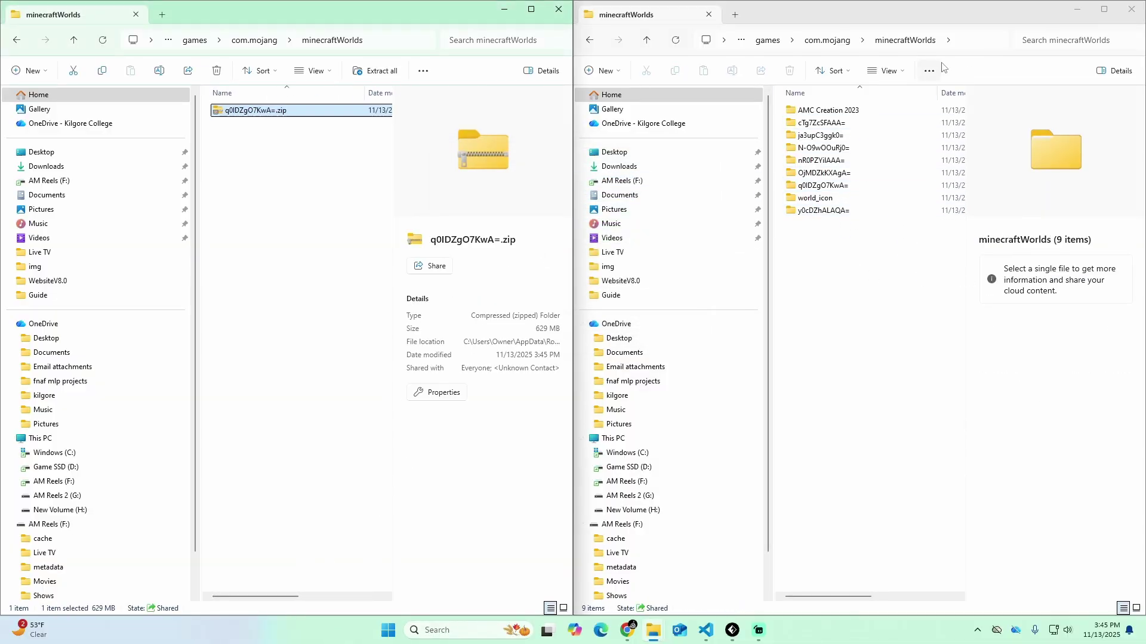
{"action": "left_click", "coordinate": [1068, 11]}
{"action": "left_click_drag", "start_coordinate": [442, 61], "coordinate": [477, 3]}
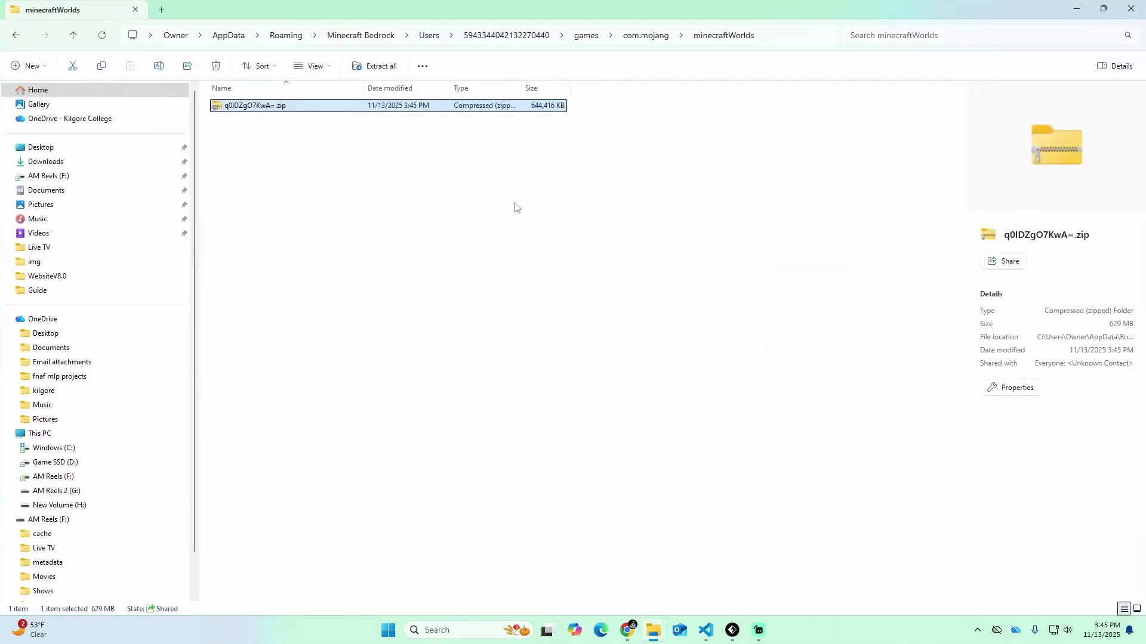
- Extract q0IDZgO7KwA=.zip into its suggested same-named folder with Extract All
{"action": "left_click", "coordinate": [257, 116]}
{"action": "right_click", "coordinate": [258, 118]}
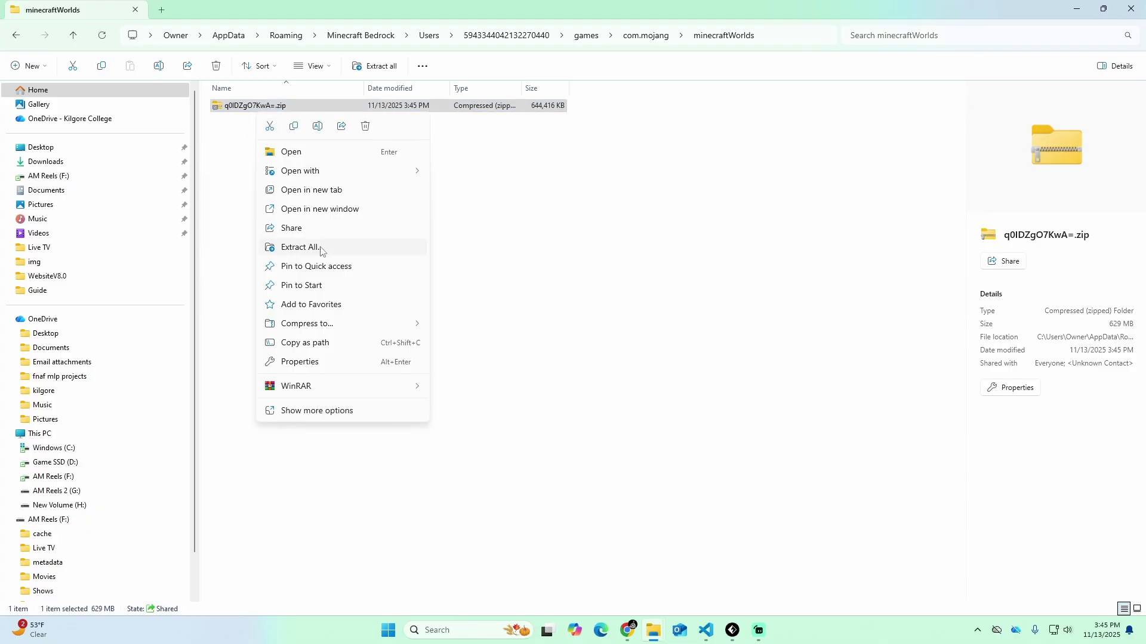
{"action": "left_click", "coordinate": [300, 247]}
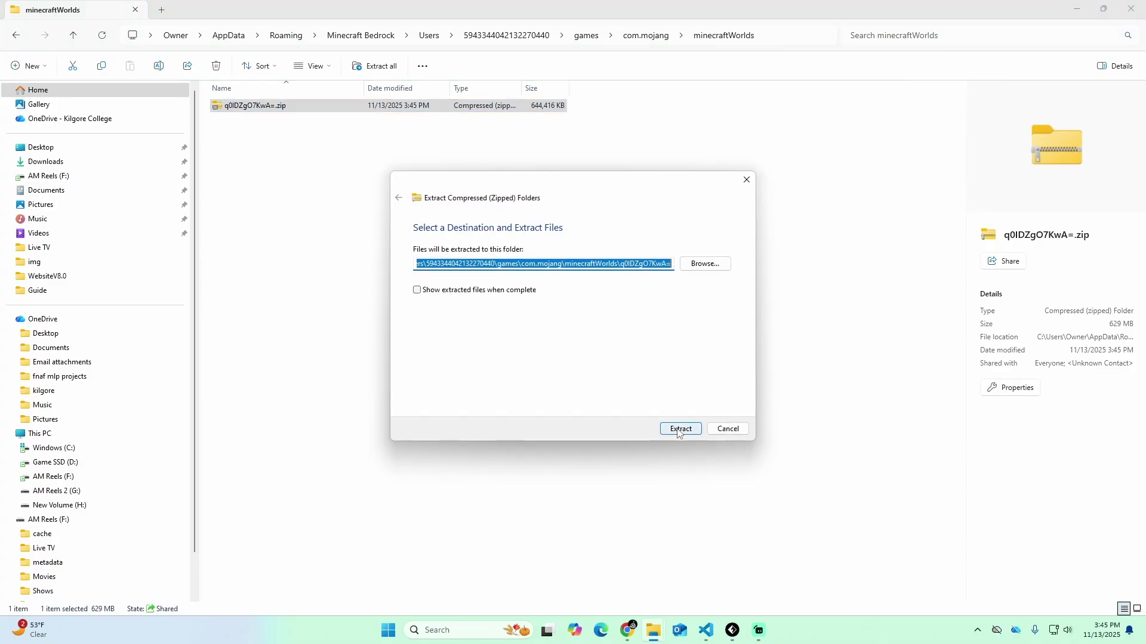
{"action": "left_click", "coordinate": [680, 429]}
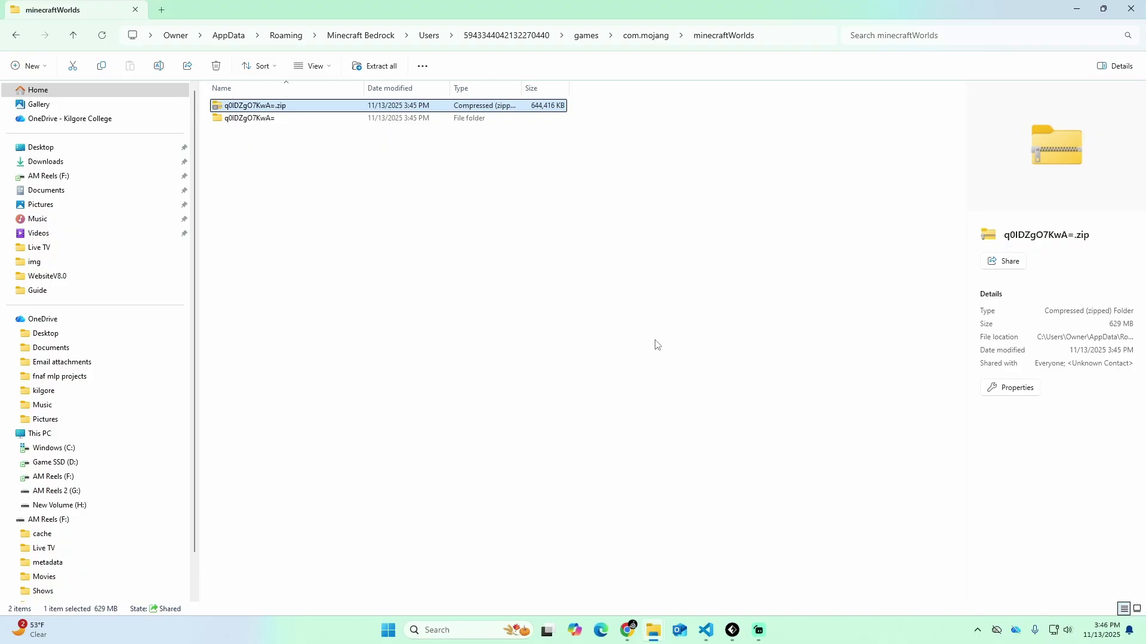
{"action": "left_click", "coordinate": [655, 345]}
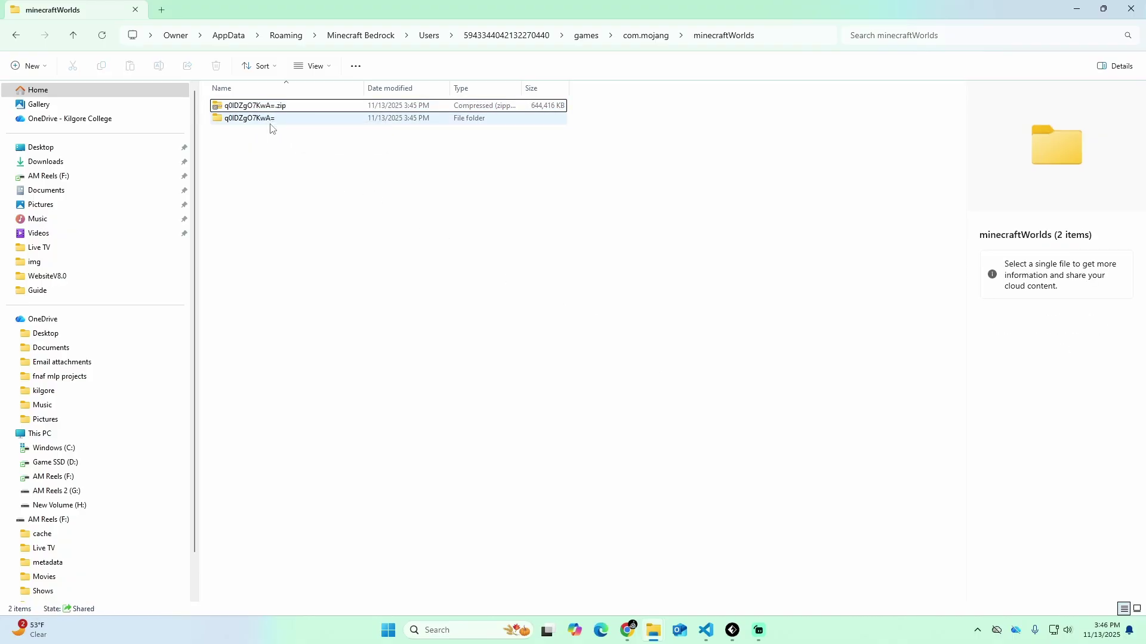
- Delete the zip archive and enter the extracted q0IDZgO7KwA= folder
{"action": "left_click", "coordinate": [272, 106]}
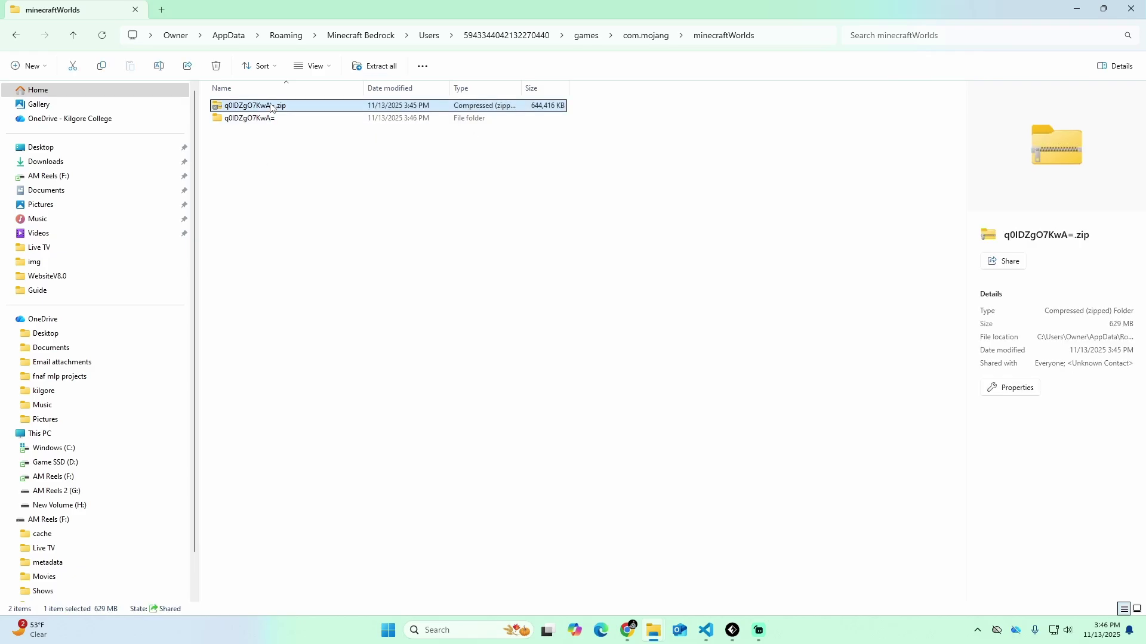
{"action": "key", "text": "Delete"}
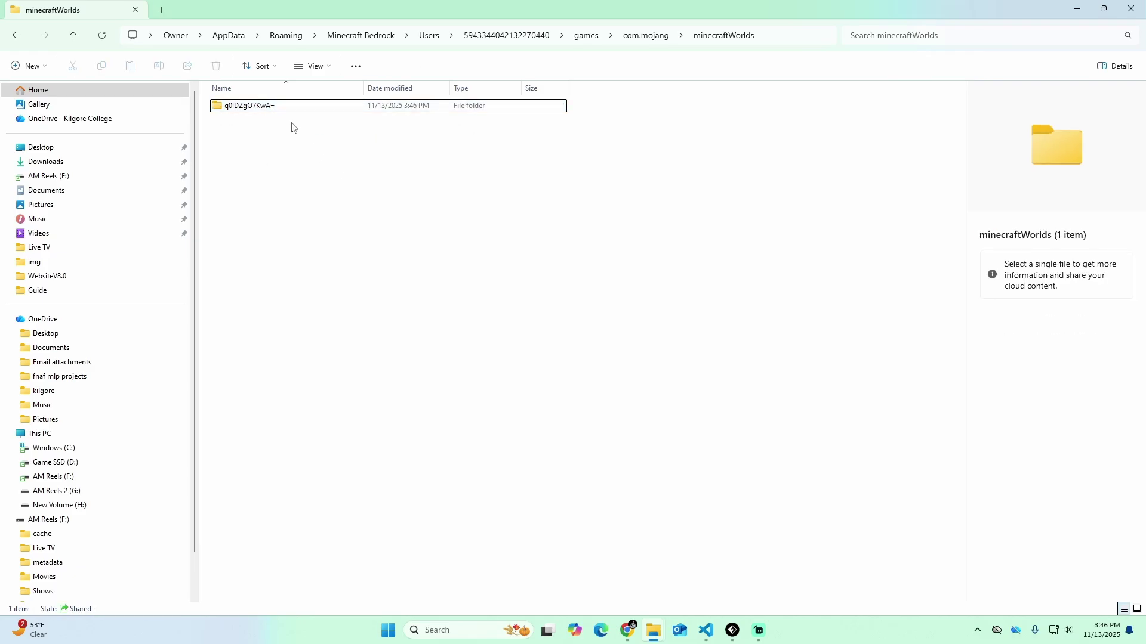
{"action": "mouse_move", "coordinate": [284, 114]}
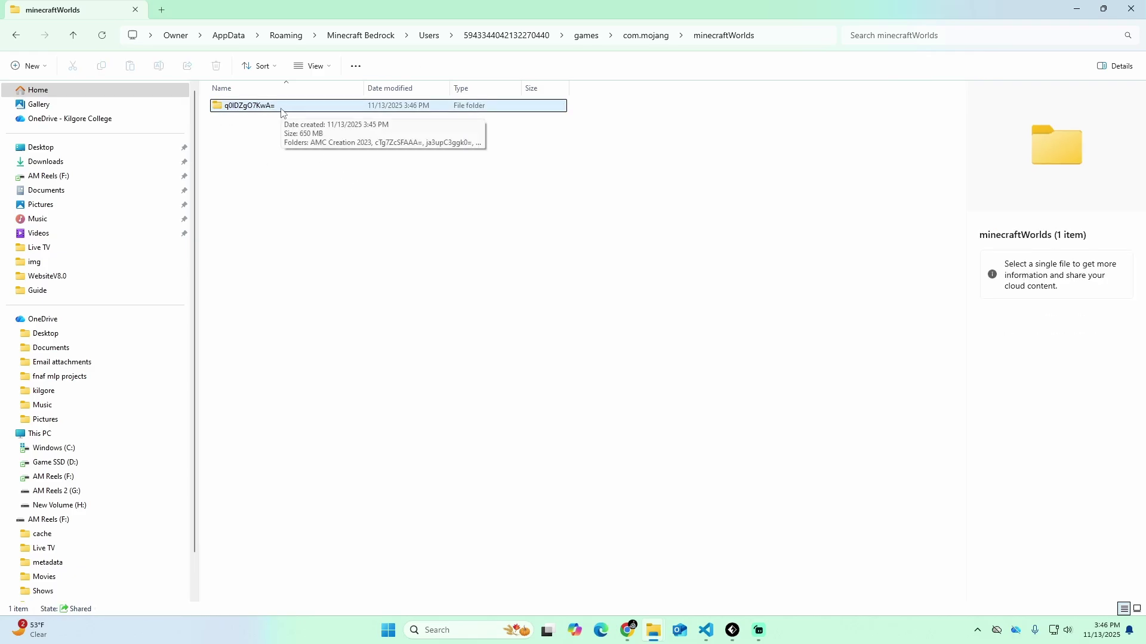
{"action": "double_click", "coordinate": [282, 112]}
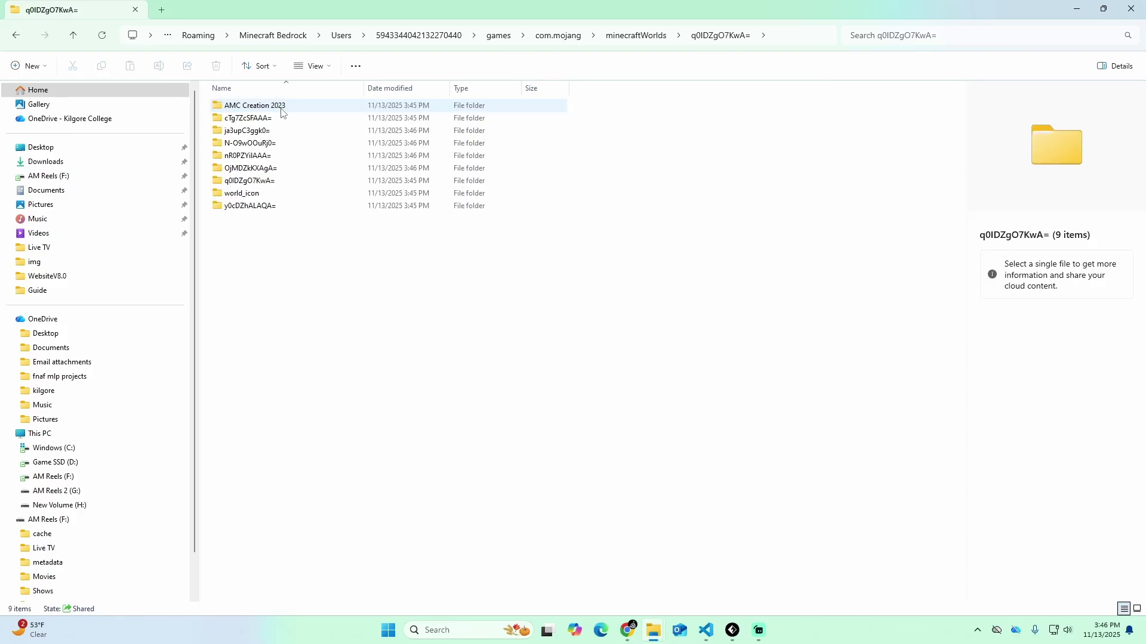
- Cut all nine world folders and return to minecraftWorlds
{"action": "left_click_drag", "start_coordinate": [289, 245], "coordinate": [227, 103]}
{"action": "left_click", "coordinate": [271, 264]}
{"action": "left_click_drag", "start_coordinate": [280, 235], "coordinate": [280, 102]}
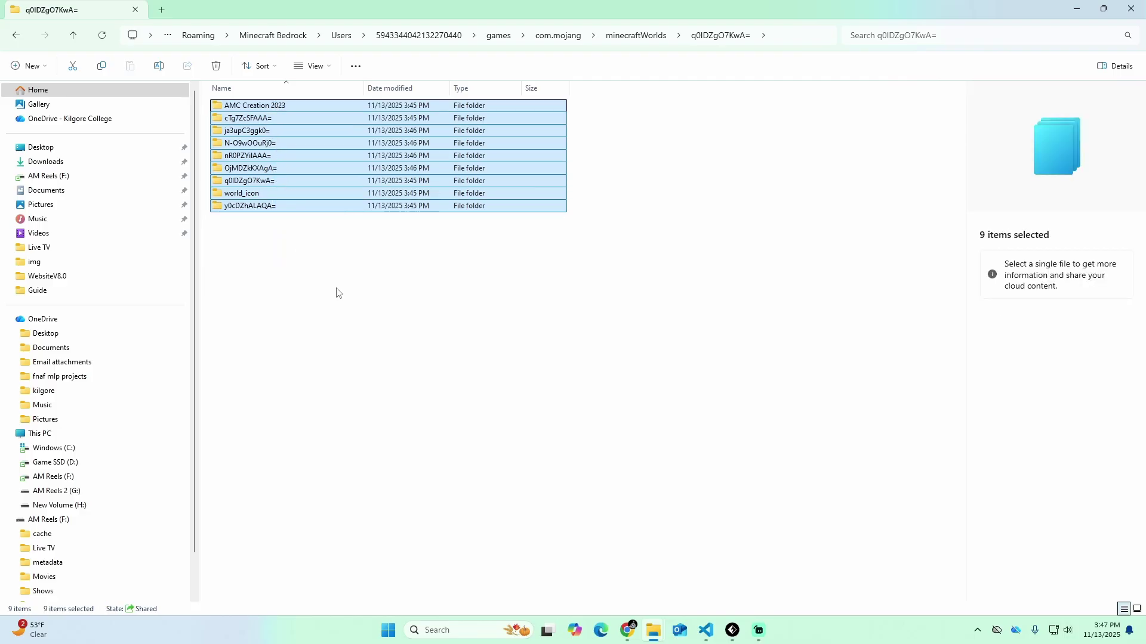
{"action": "key", "text": "ctrl+x"}
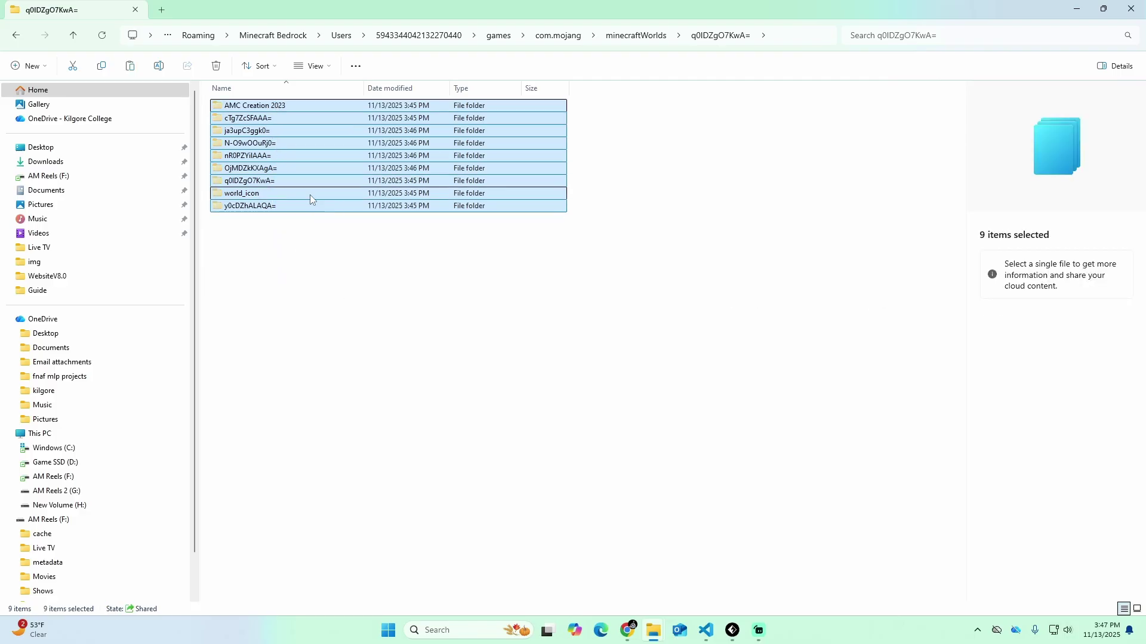
{"action": "left_click", "coordinate": [15, 40]}
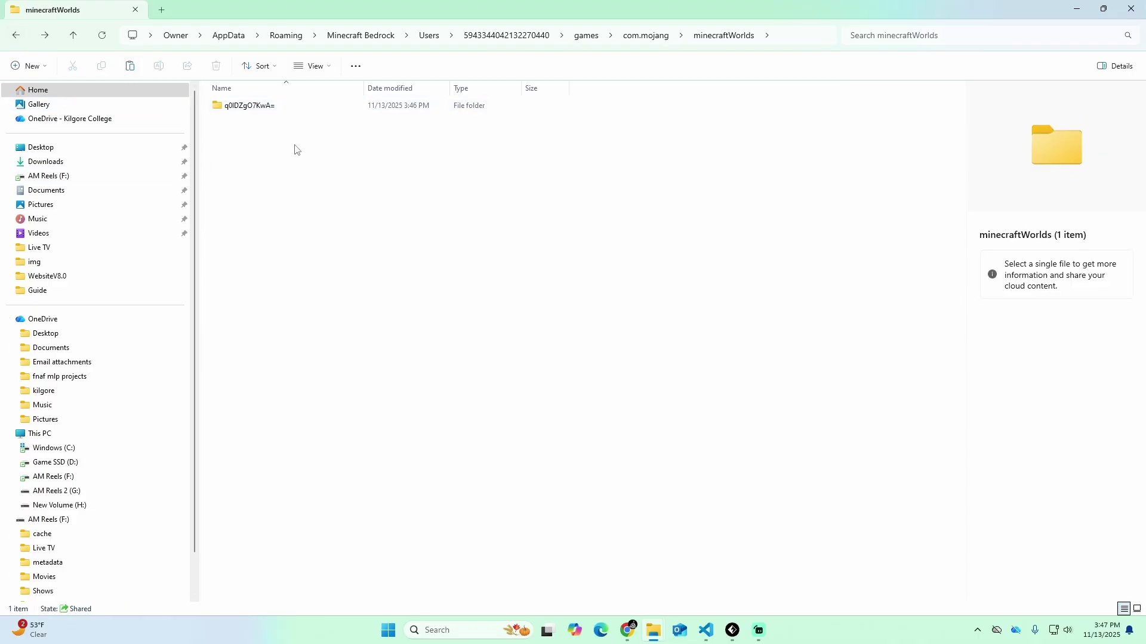
- Paste the nine world folders directly into the Roaming minecraftWorlds folder
{"action": "key", "text": "ctrl+v"}
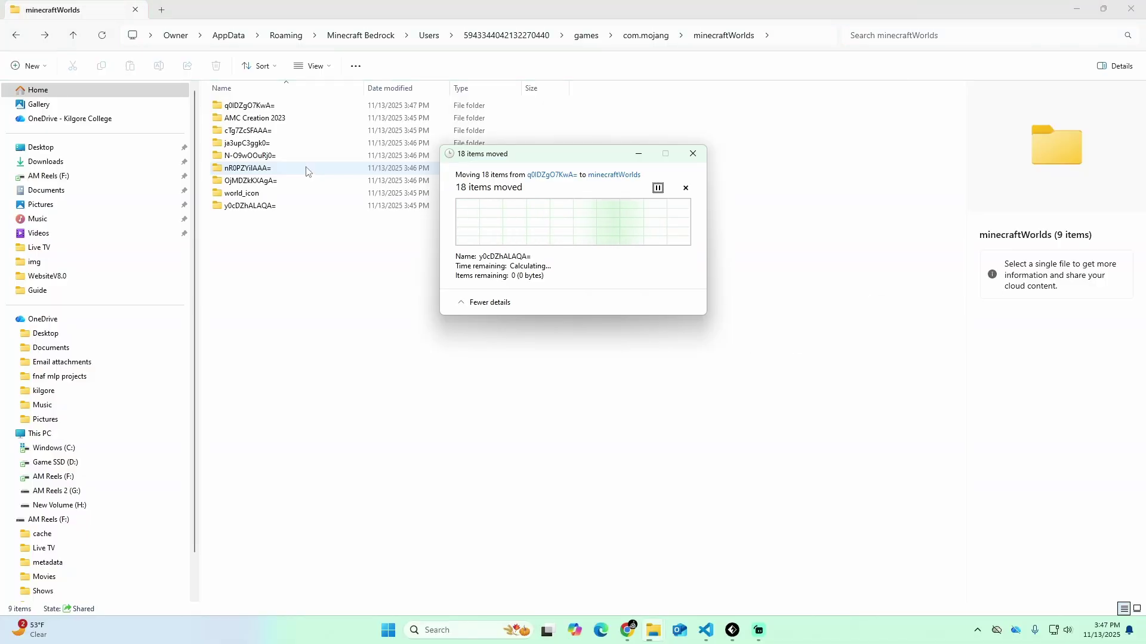
{"action": "key", "text": "ctrl+a"}
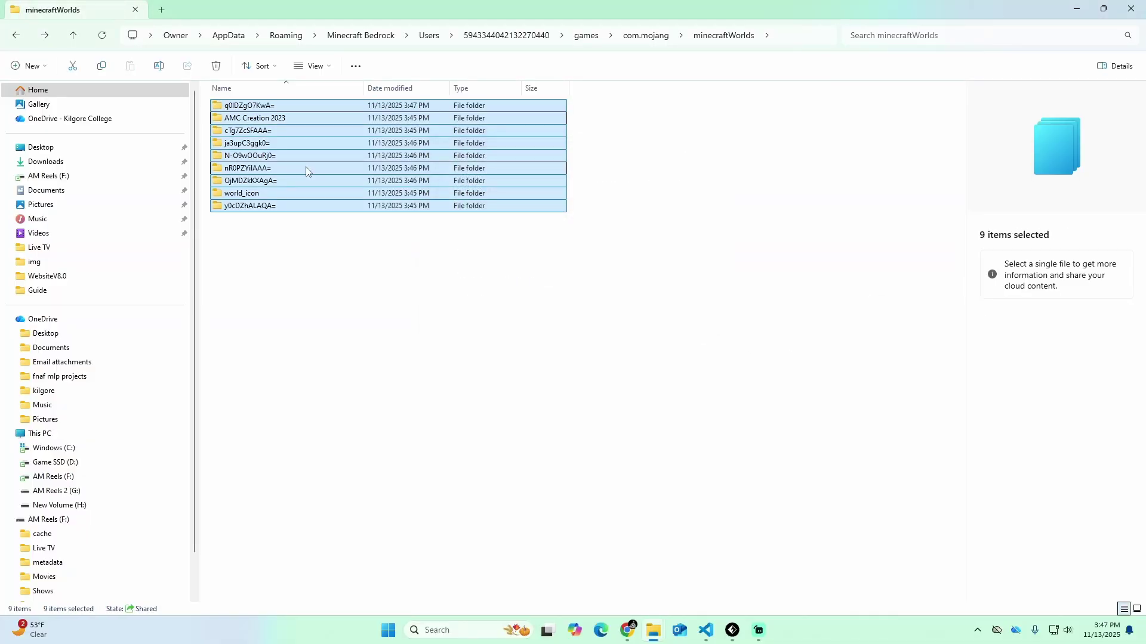
{"action": "left_click", "coordinate": [330, 299]}
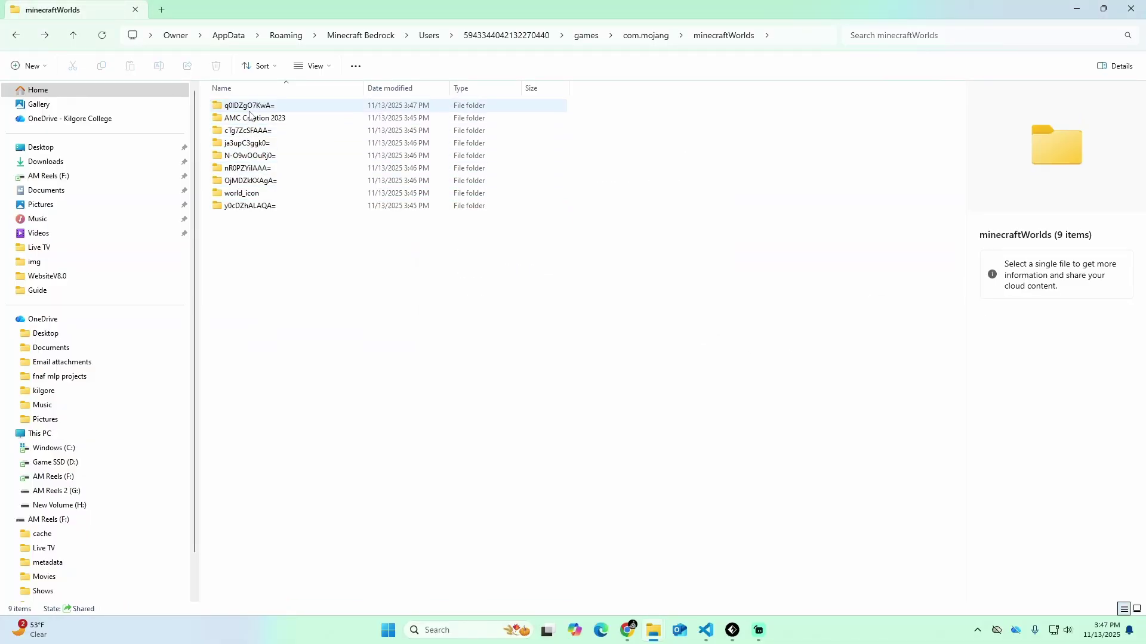
- Check the q0IDZgO7KwA= and N-O9wOOuRj0= world folders, then close File Explorer
{"action": "double_click", "coordinate": [268, 106]}
{"action": "left_click", "coordinate": [16, 35]}
{"action": "double_click", "coordinate": [250, 143]}
{"action": "left_click", "coordinate": [16, 35]}
{"action": "double_click", "coordinate": [251, 179]}
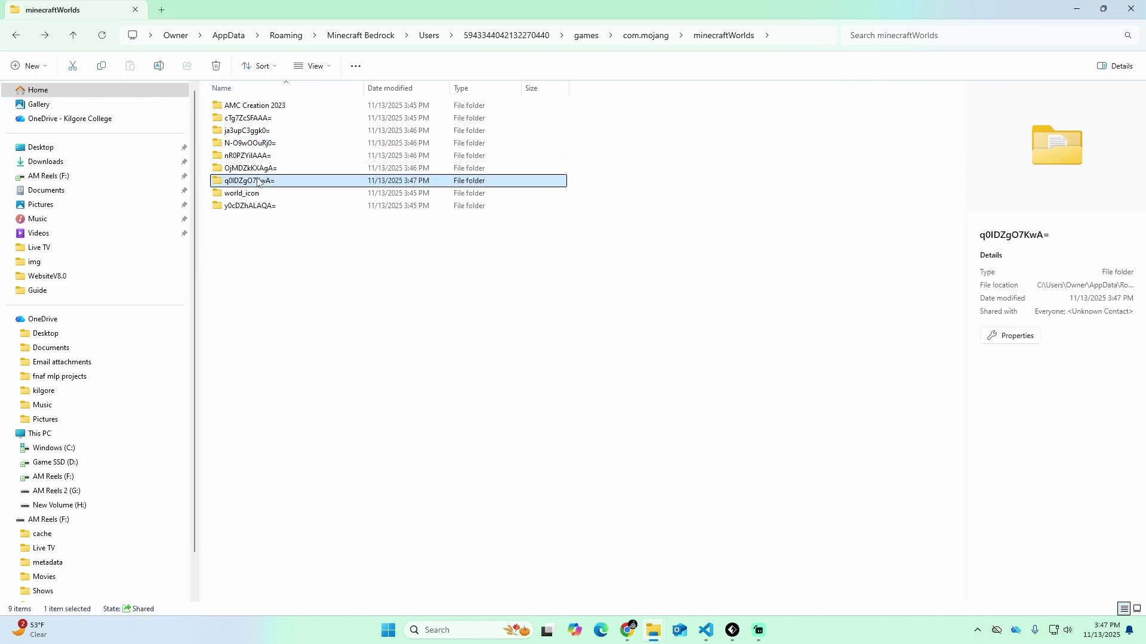
{"action": "key", "text": "alt+Left"}
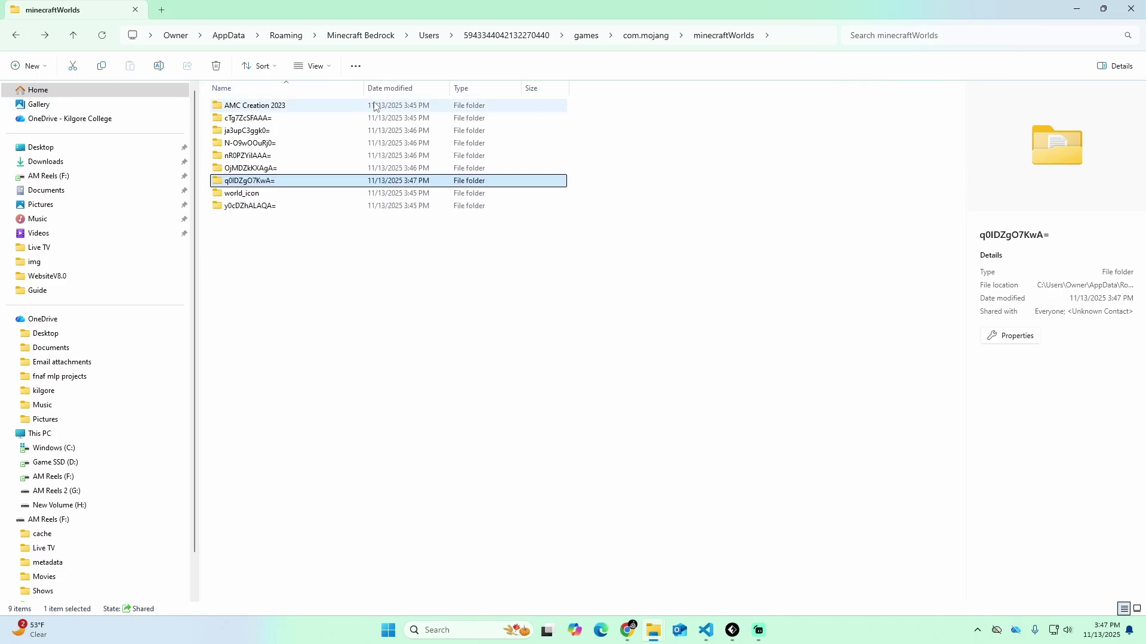
{"action": "left_click", "coordinate": [1128, 7]}
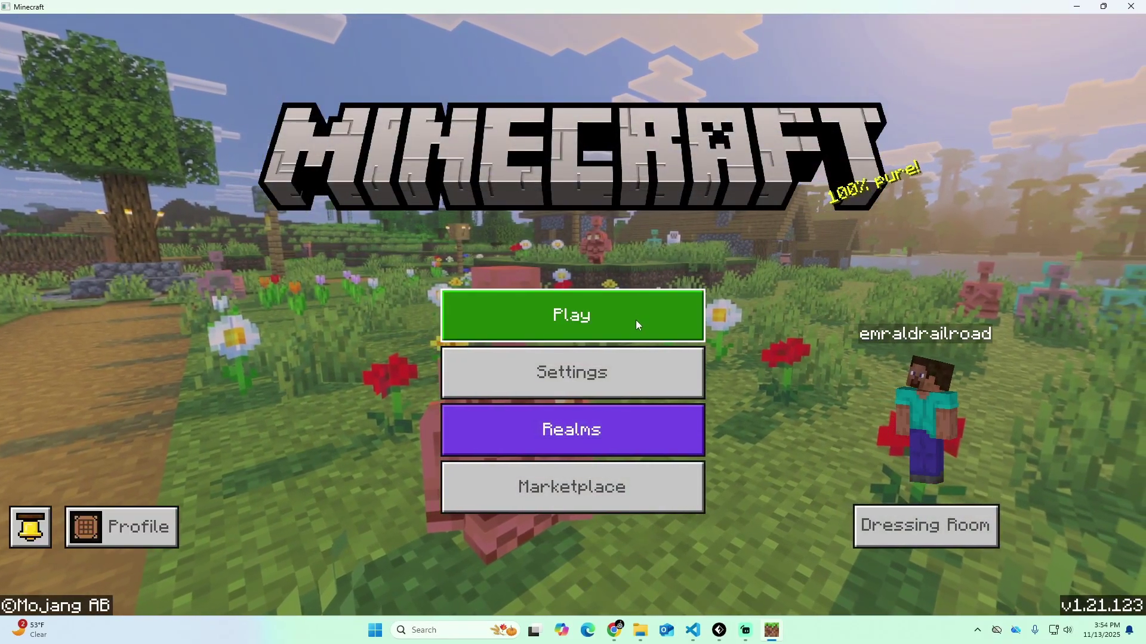
- Open Play, review the nine worlds in the Worlds list, and load AMC Creation 2023
{"action": "left_click", "coordinate": [636, 323]}
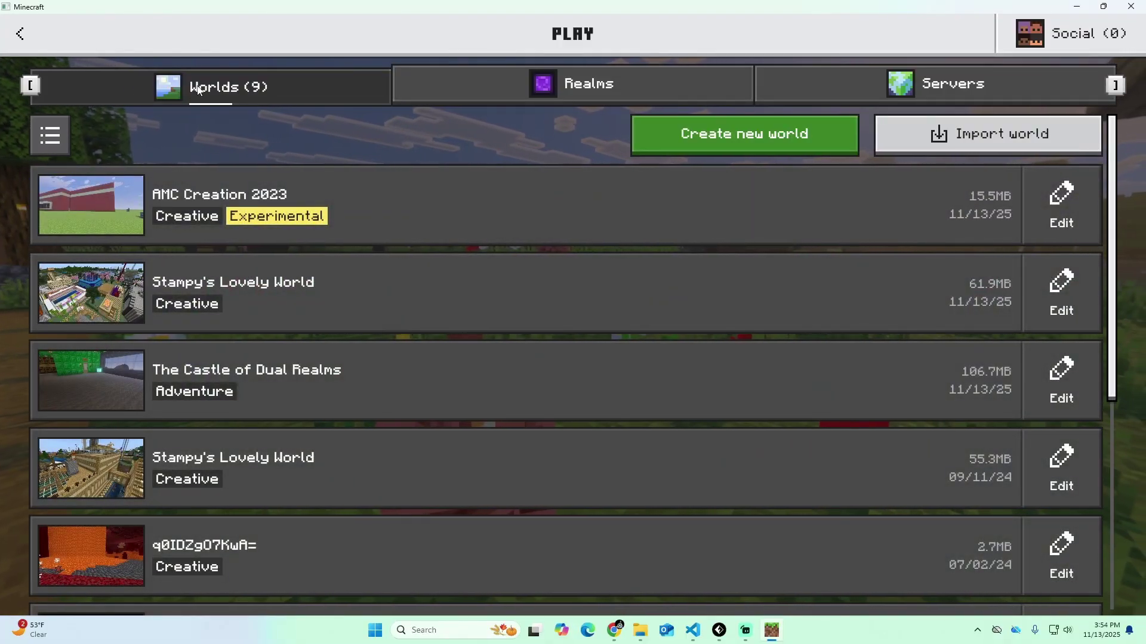
{"action": "scroll", "coordinate": [312, 197], "scroll_direction": "down", "scroll_amount": 5}
{"action": "scroll", "coordinate": [507, 202], "scroll_direction": "up", "scroll_amount": 4}
{"action": "scroll", "coordinate": [453, 226], "scroll_direction": "up", "scroll_amount": 2}
{"action": "left_click", "coordinate": [432, 222]}
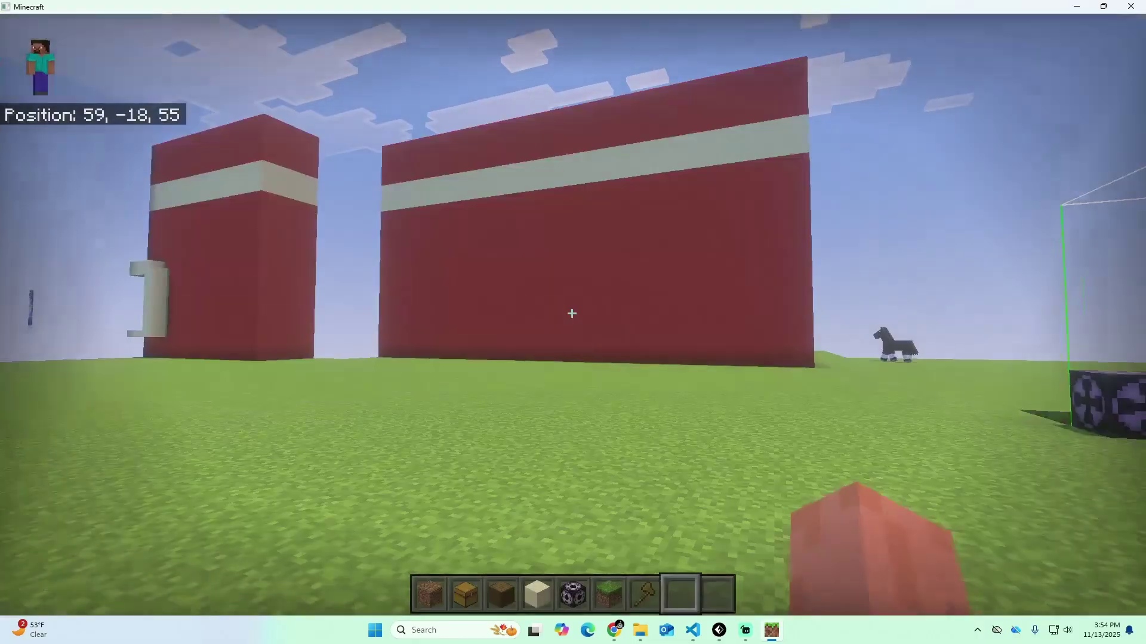
- Fly over the red building in AMC Creation 2023, then pause and Save & Quit
{"action": "key", "text": "w"}
{"action": "key", "text": "space"}
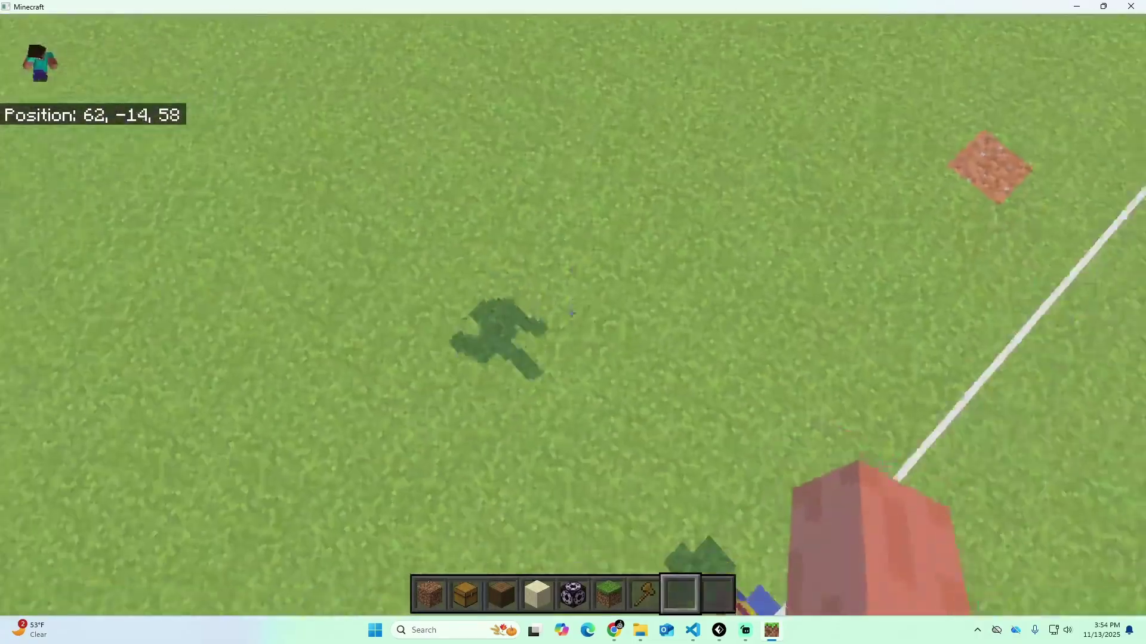
{"action": "key", "text": "w"}
{"action": "key", "text": "space"}
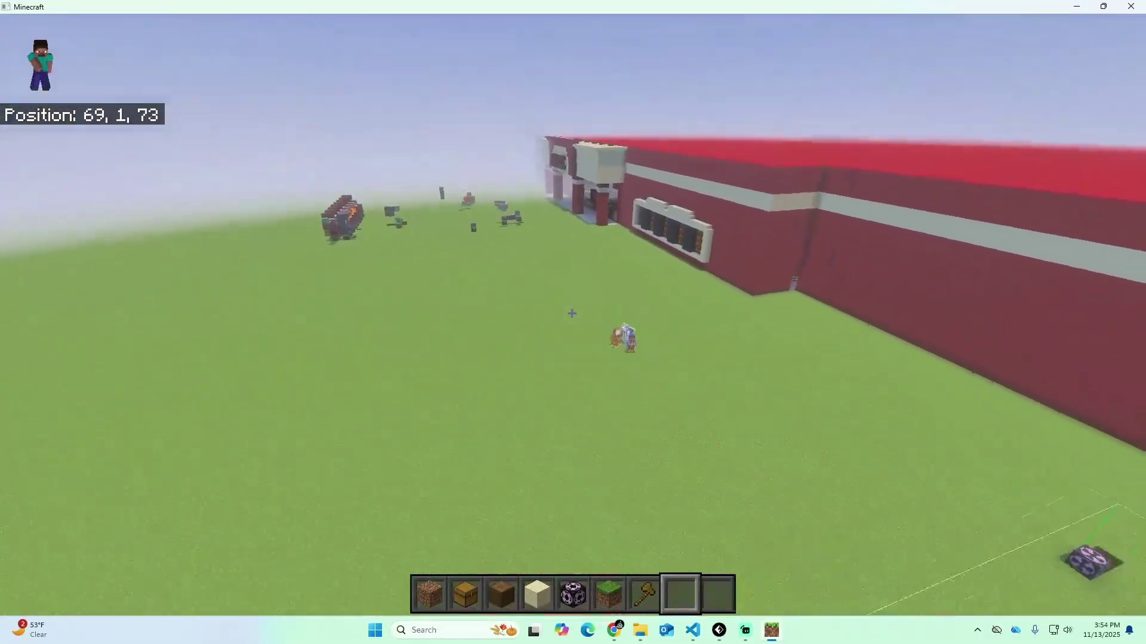
{"action": "key", "text": "w"}
{"action": "key", "text": "space"}
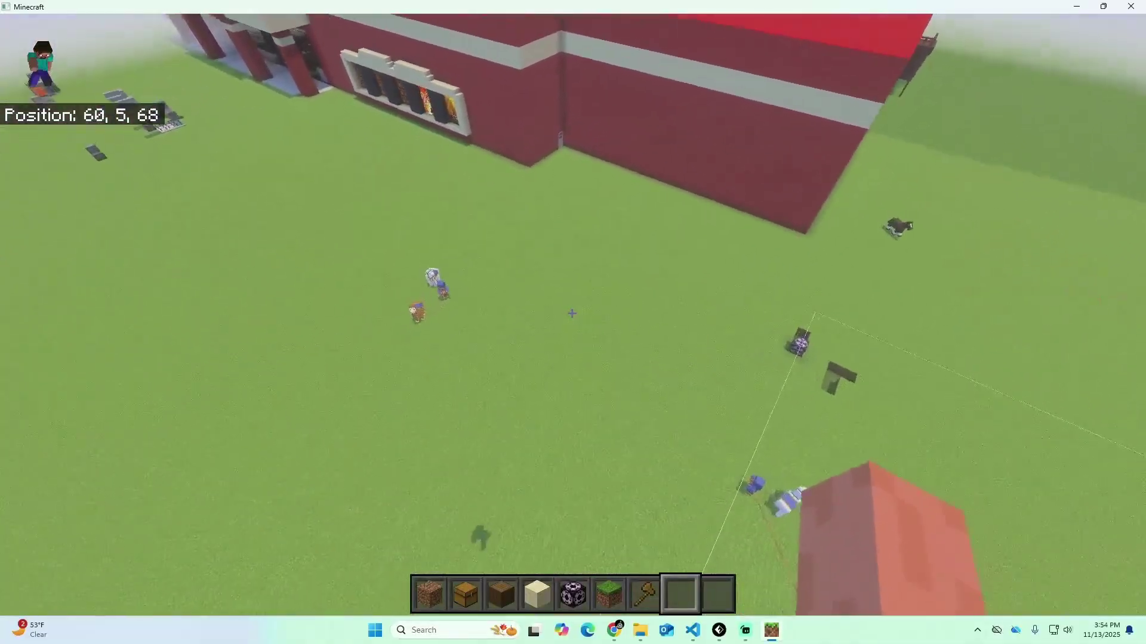
{"action": "key", "text": "Escape"}
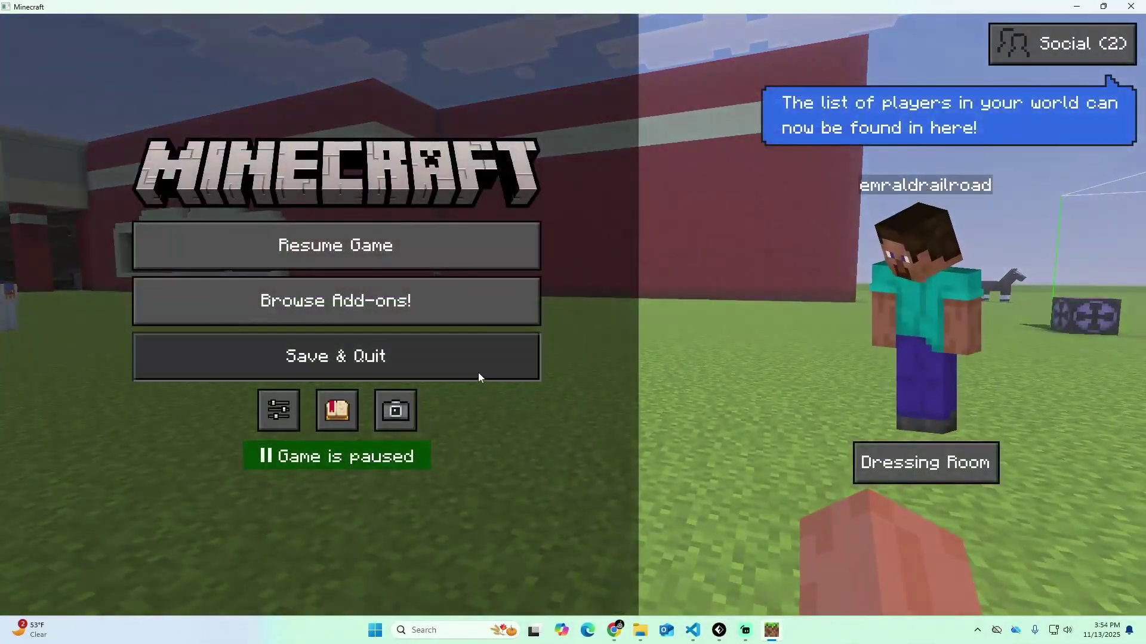
{"action": "left_click", "coordinate": [479, 373]}
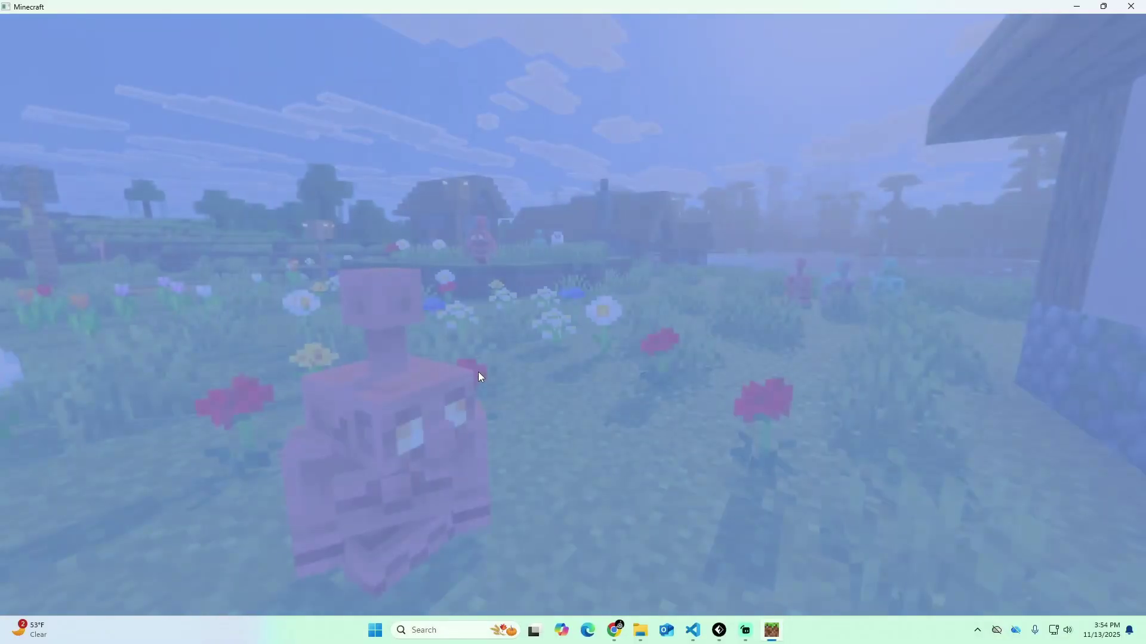